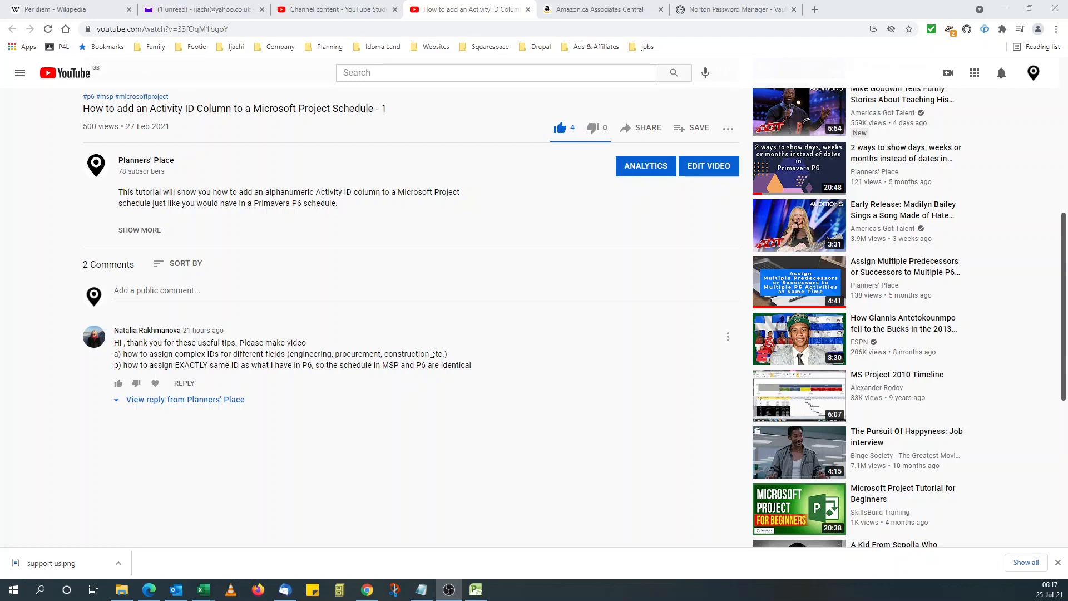
Switch to Microsoft Project and examine the formula behind the Activity ID custom field, leaving it unedited.
{"action": "scroll", "coordinate": [432, 354], "scroll_direction": "up", "scroll_amount": 7}
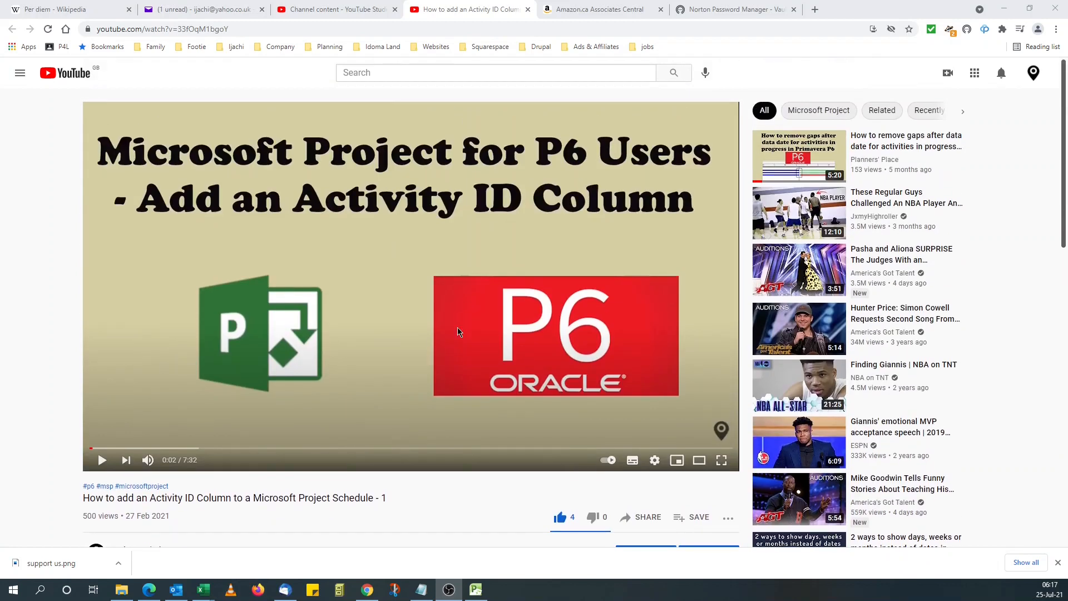
{"action": "left_click", "coordinate": [485, 591]}
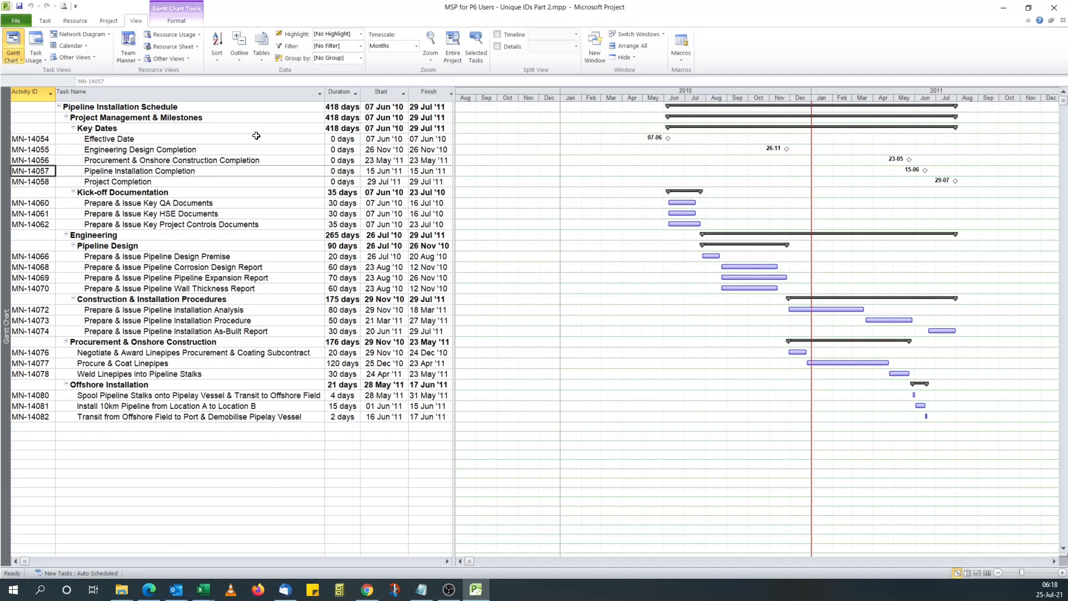
{"action": "left_click", "coordinate": [47, 214]}
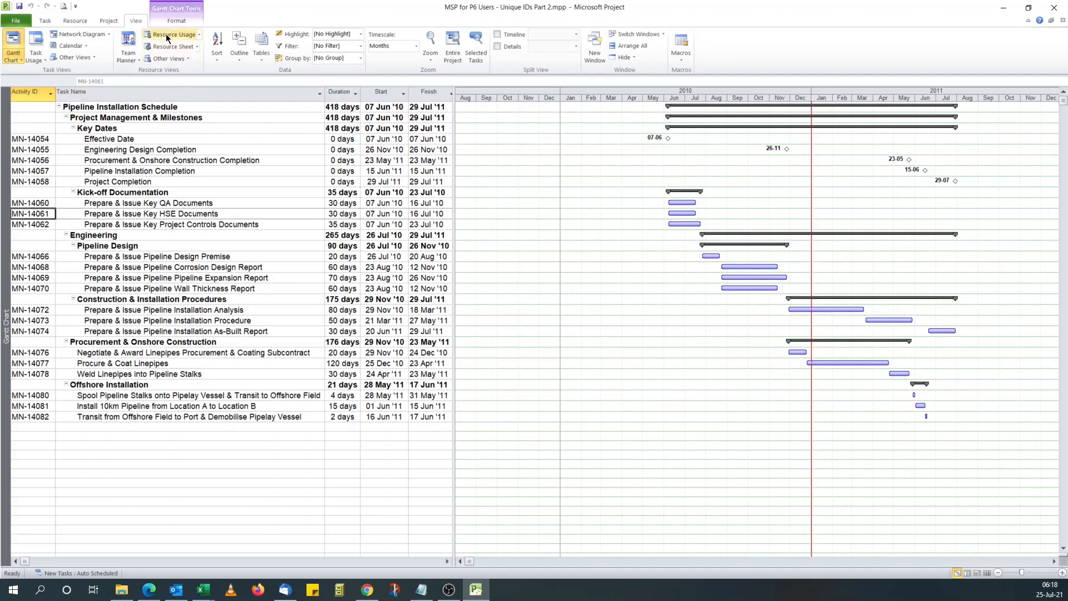
{"action": "left_click", "coordinate": [177, 21]}
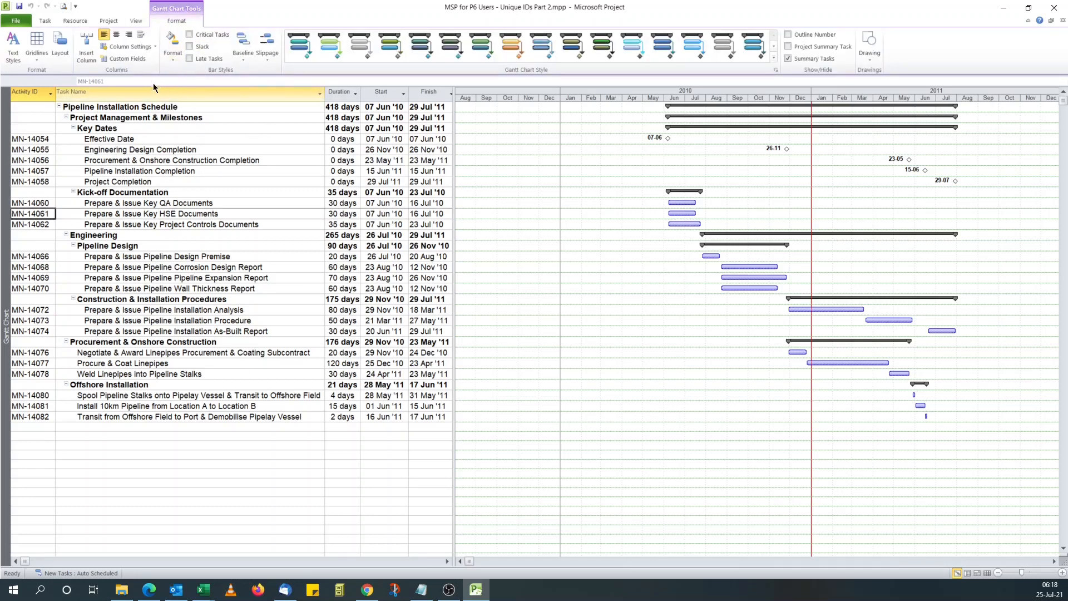
{"action": "left_click", "coordinate": [122, 58]}
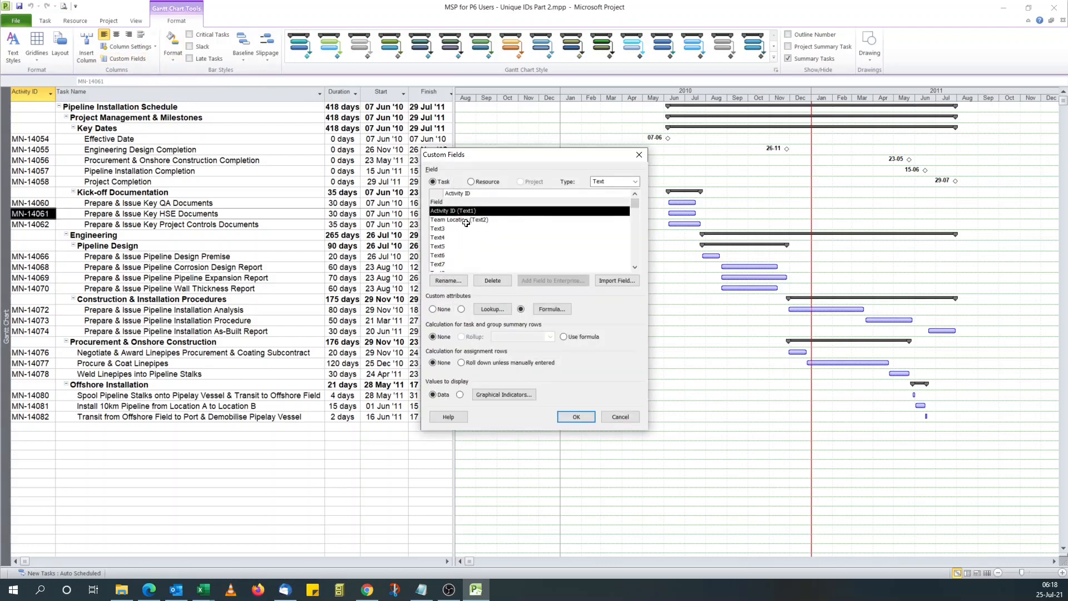
{"action": "left_click", "coordinate": [558, 308]}
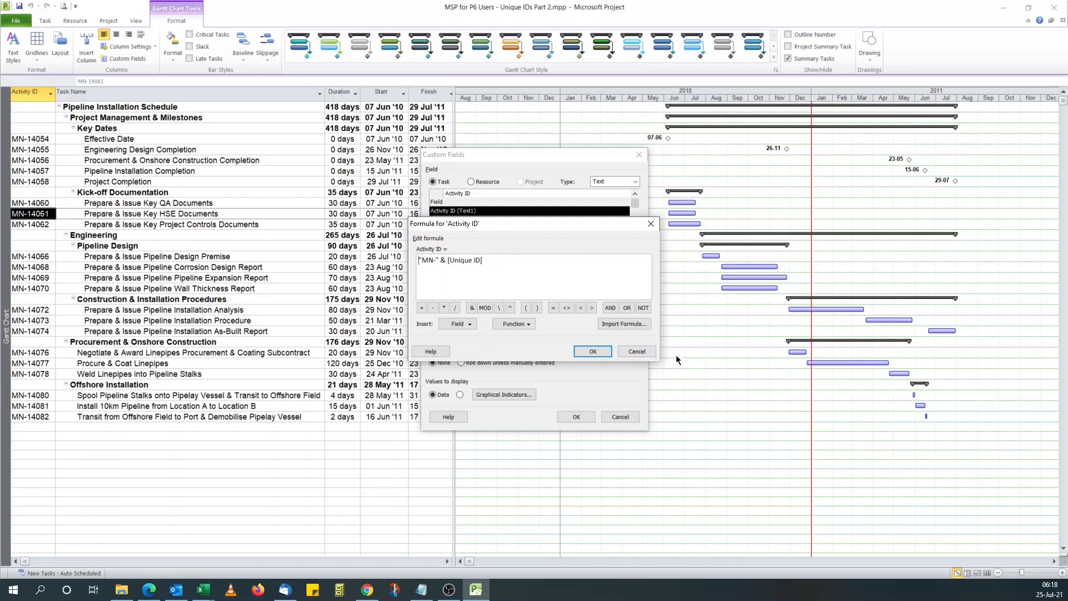
{"action": "left_click", "coordinate": [636, 351]}
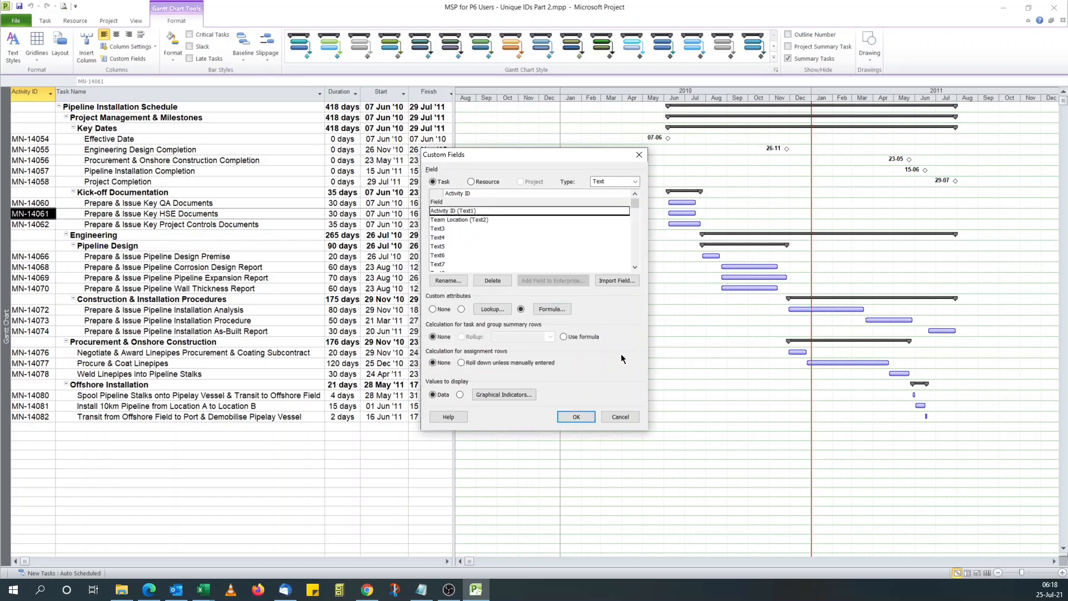
{"action": "left_click", "coordinate": [614, 418]}
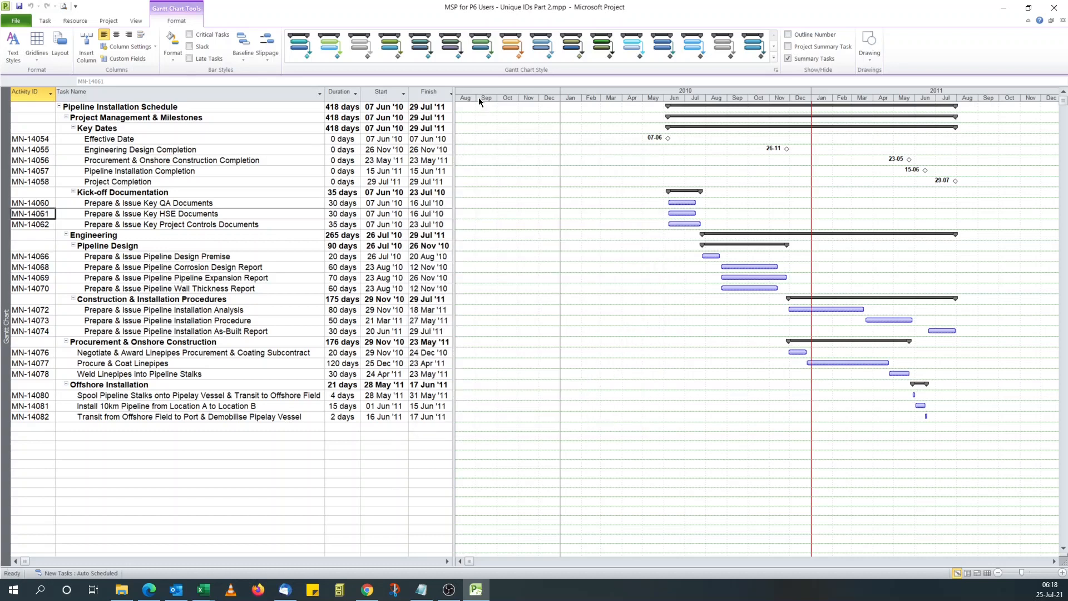
{"action": "left_click", "coordinate": [454, 114]}
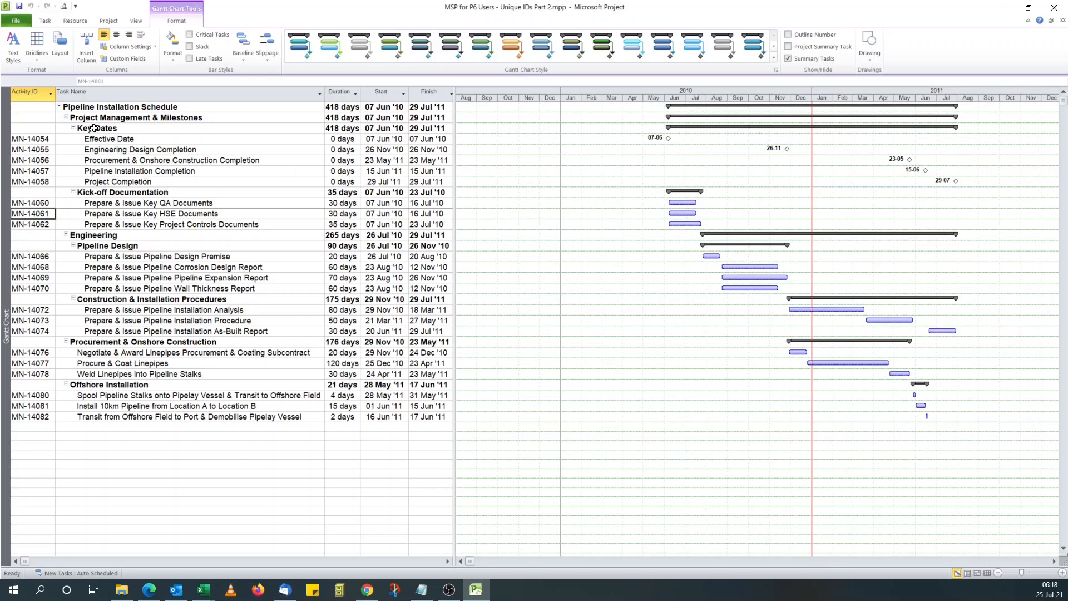
Review the schedule's main task groups, from Project Management & Milestones through Engineering and Procurement & Onshore Construction to Offshore Installation.
{"action": "left_click_drag", "start_coordinate": [108, 118], "coordinate": [135, 225]}
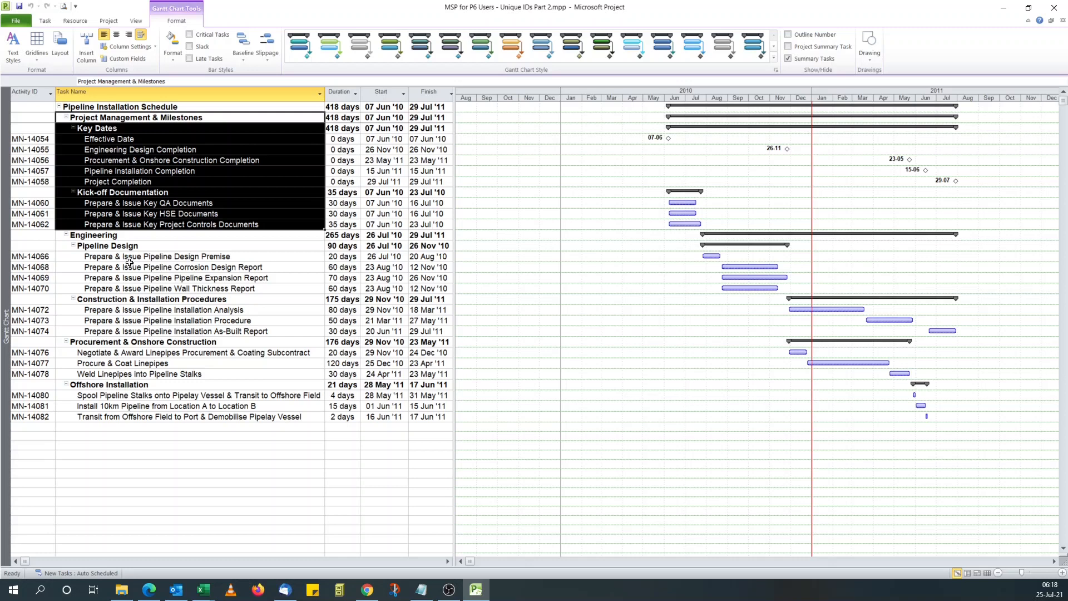
{"action": "left_click_drag", "start_coordinate": [112, 246], "coordinate": [132, 331]}
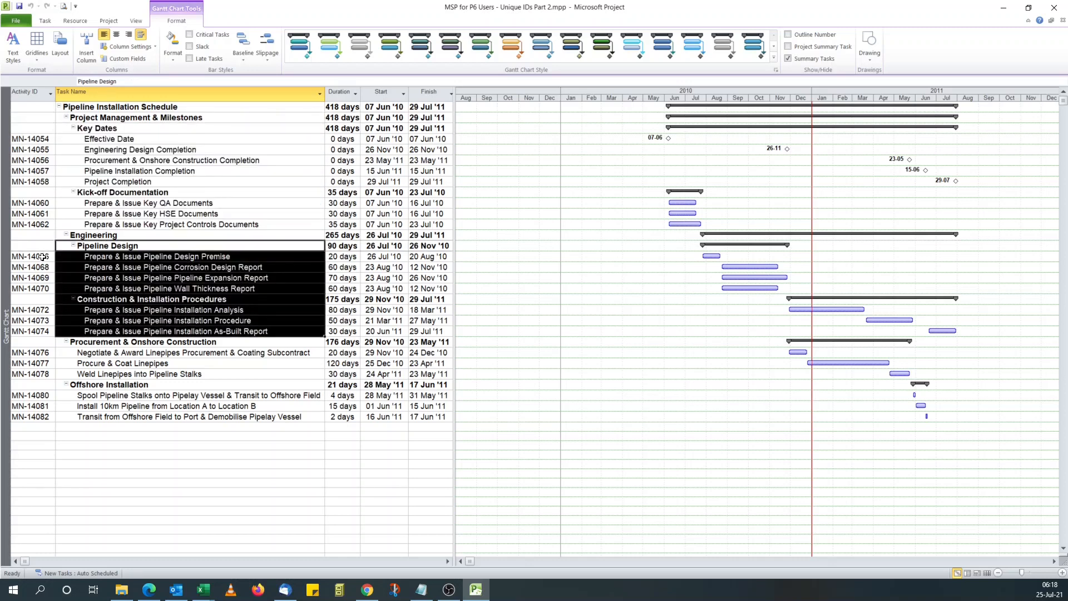
{"action": "left_click", "coordinate": [107, 343]}
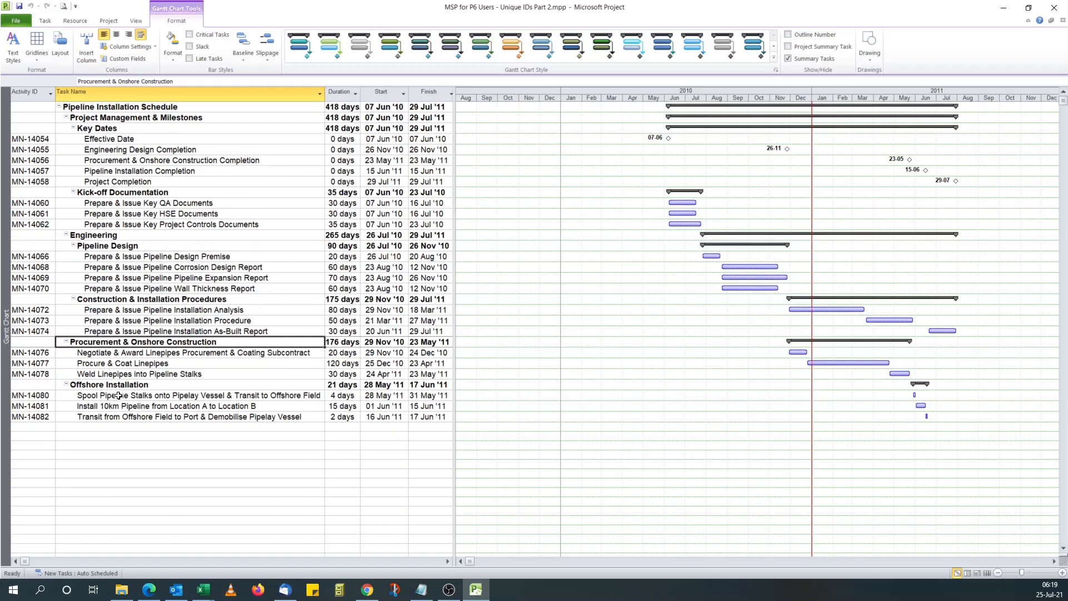
{"action": "left_click", "coordinate": [151, 417]}
Widen the task table and insert a Text3 column before the Total Slack column.
{"action": "left_click_drag", "start_coordinate": [455, 285], "coordinate": [533, 284]}
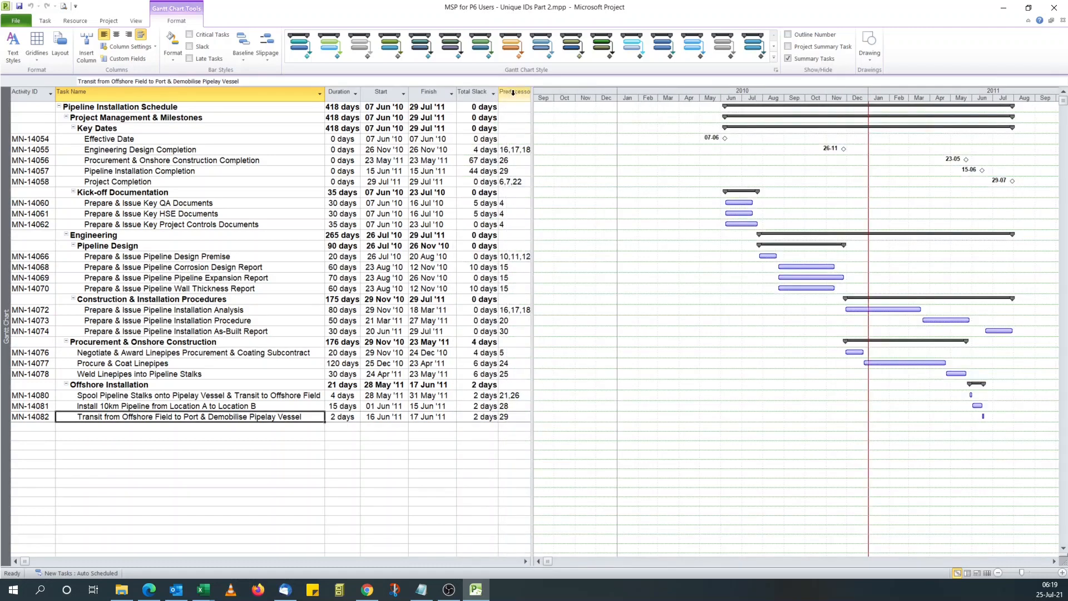
{"action": "right_click", "coordinate": [479, 94]}
{"action": "left_click", "coordinate": [512, 168]}
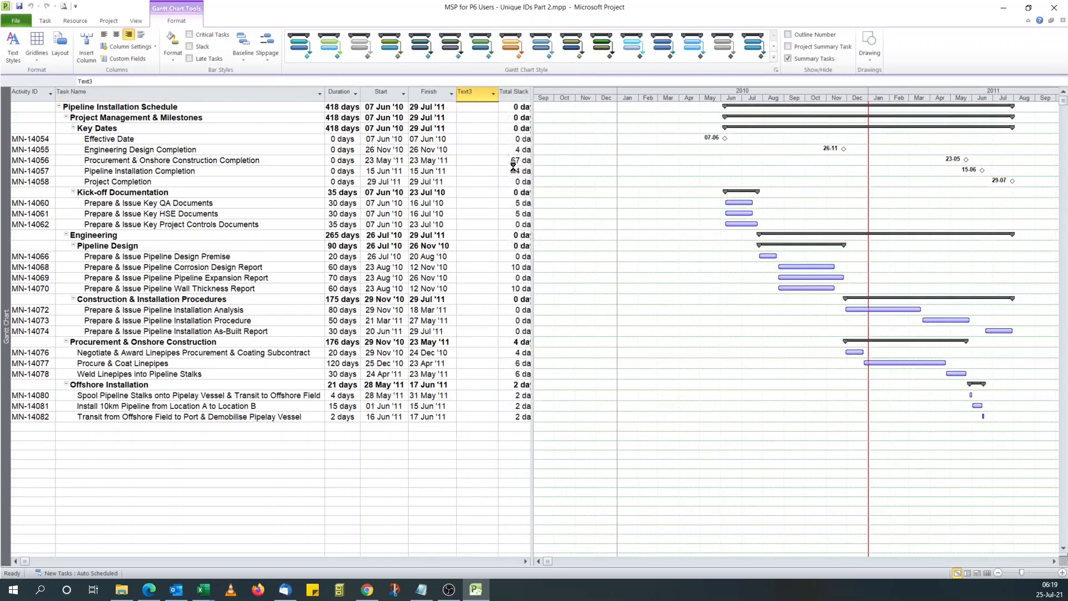
{"action": "type", "text": "text3"}
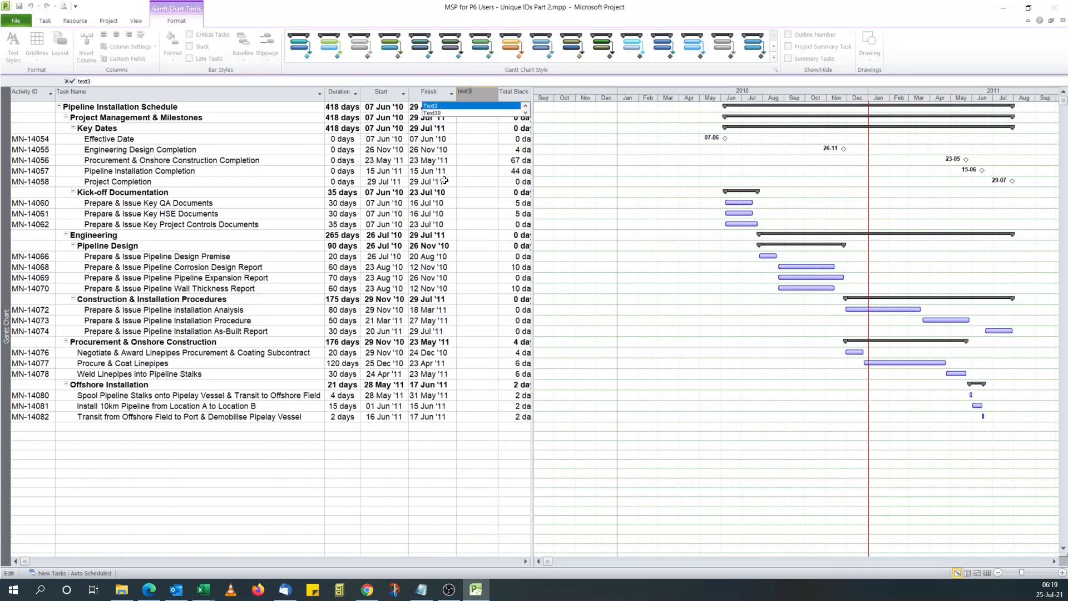
{"action": "left_click", "coordinate": [433, 106]}
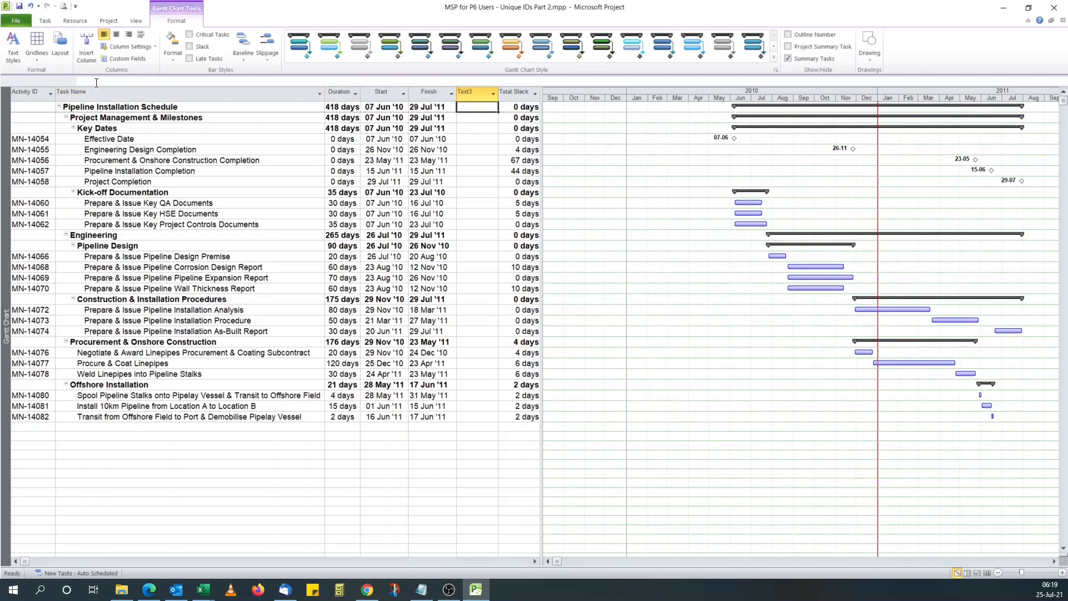
Rename the Text3 custom field as Phase.
{"action": "left_click", "coordinate": [122, 59]}
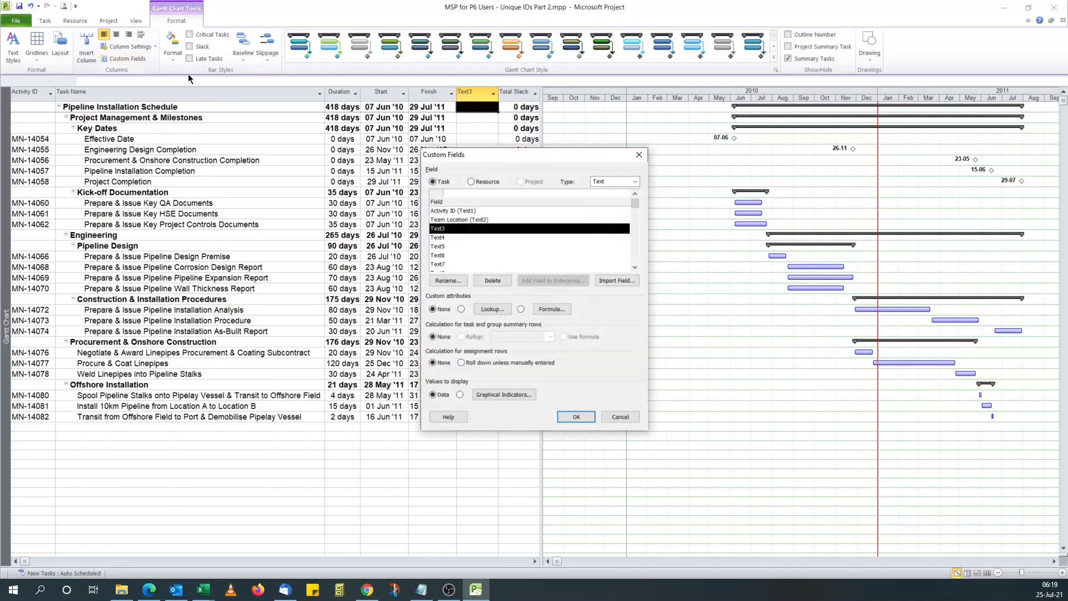
{"action": "left_click", "coordinate": [449, 281]}
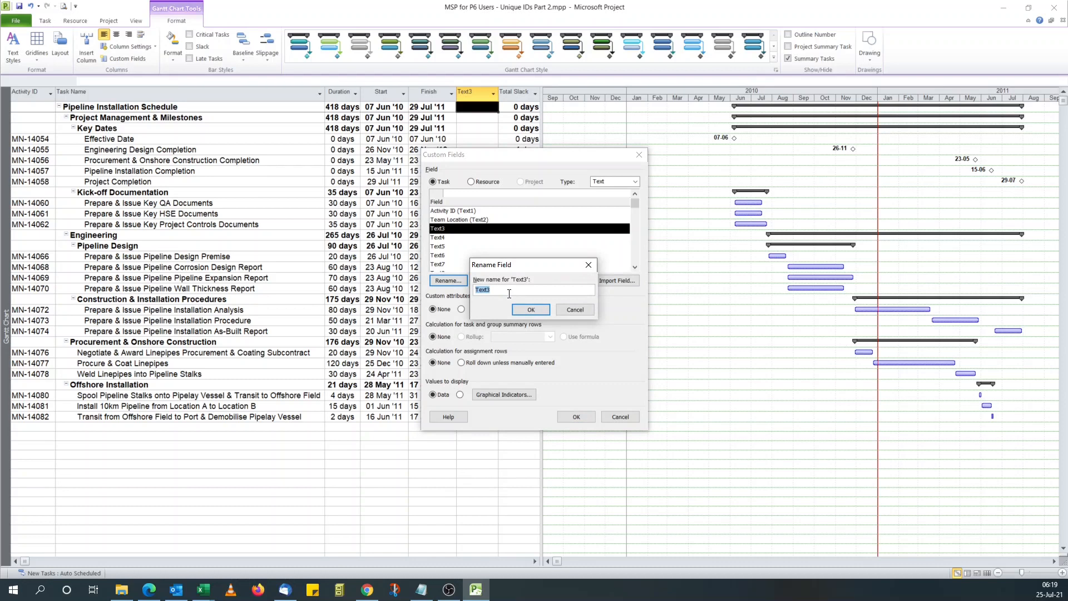
{"action": "type", "text": "Phase"}
{"action": "left_click", "coordinate": [530, 308]}
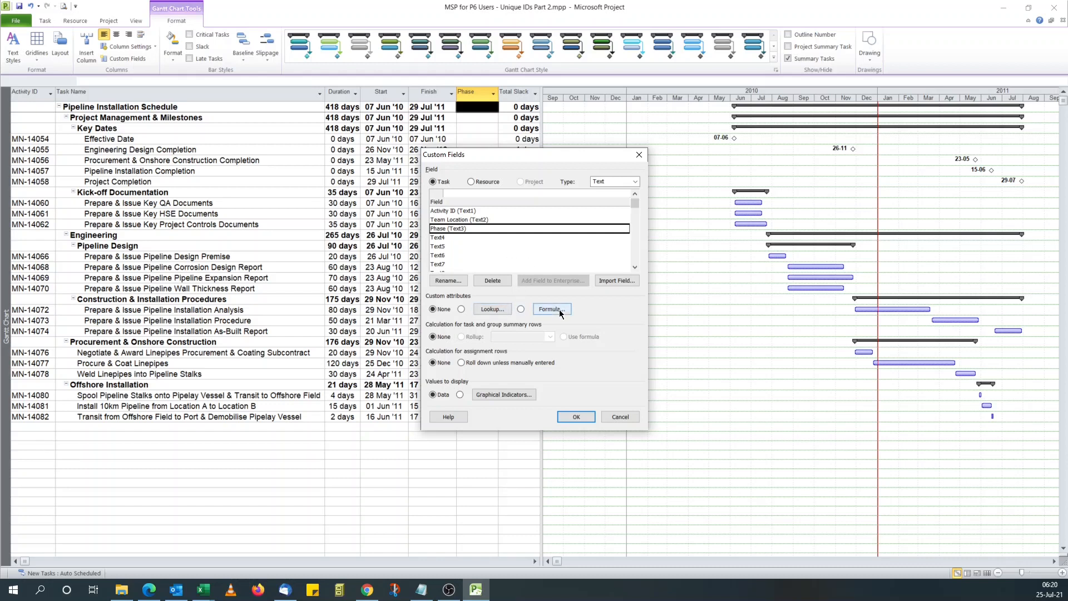
Start a lookup table for the Phase field with the value PM, described as Project Management & Milestones.
{"action": "left_click", "coordinate": [504, 310]}
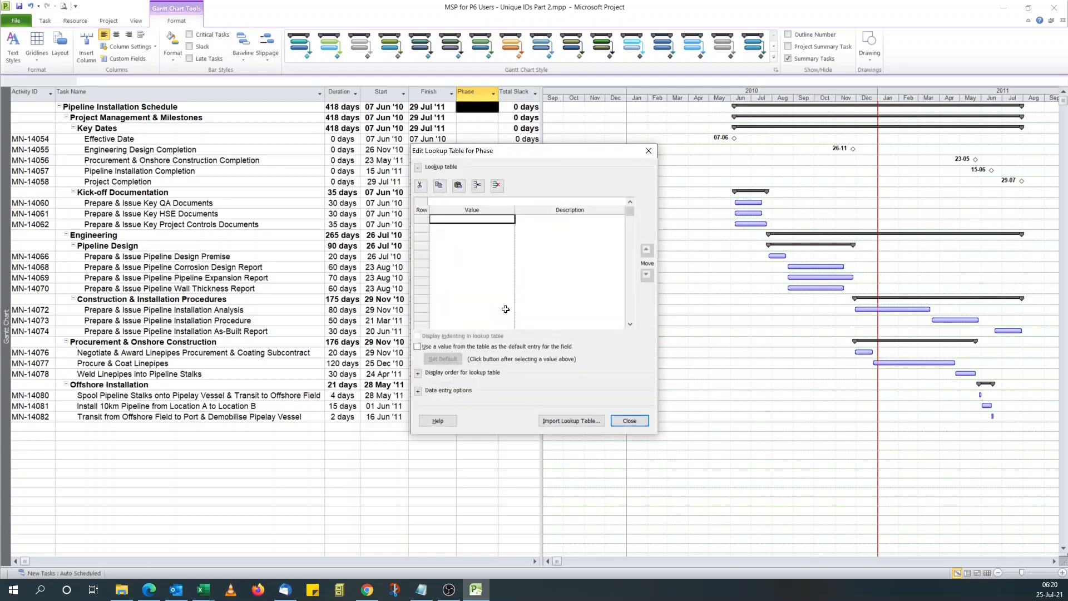
{"action": "left_click", "coordinate": [483, 245]}
{"action": "left_click", "coordinate": [471, 220]}
{"action": "type", "text": "PM"}
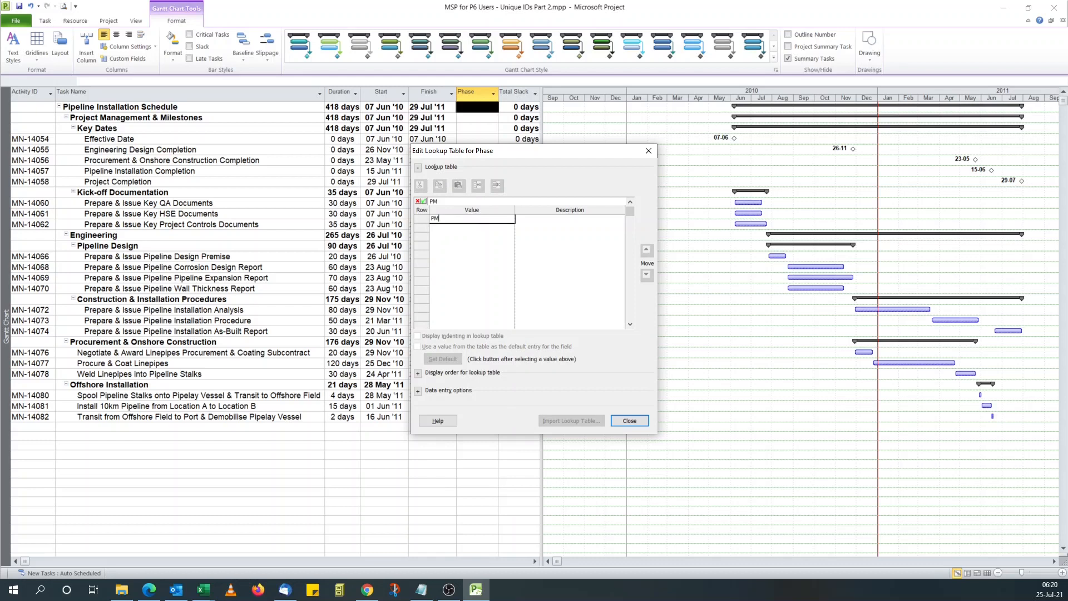
{"action": "left_click", "coordinate": [530, 222]}
{"action": "type", "text": "Project Manageme"}
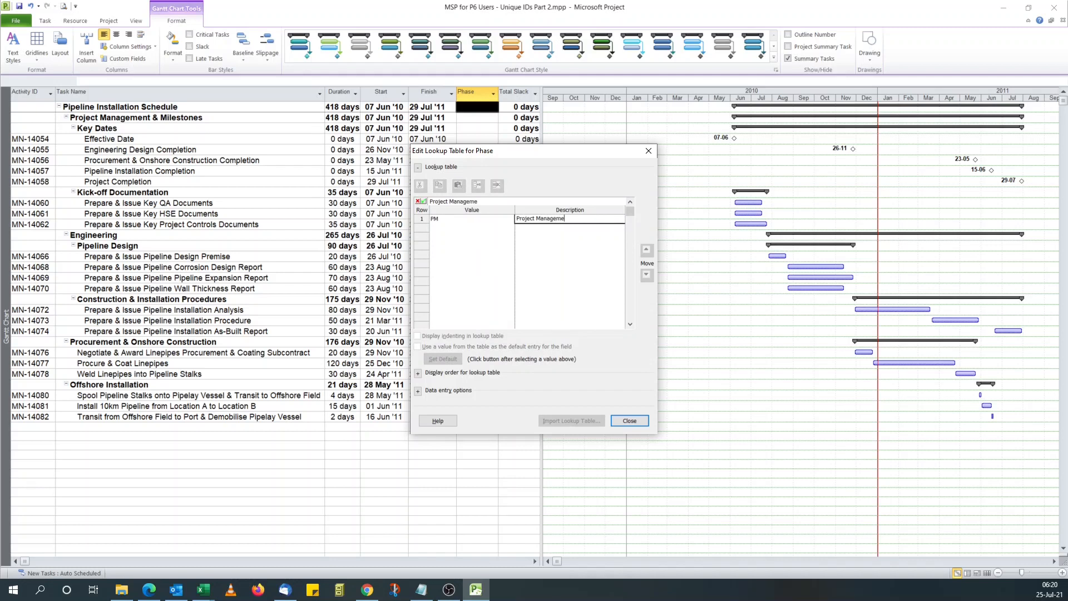
{"action": "type", "text": "nt & MIlestones"}
Add the lookup values EN, described as Engineering, and PR, described as Procurement & Construction.
{"action": "left_click", "coordinate": [468, 227]}
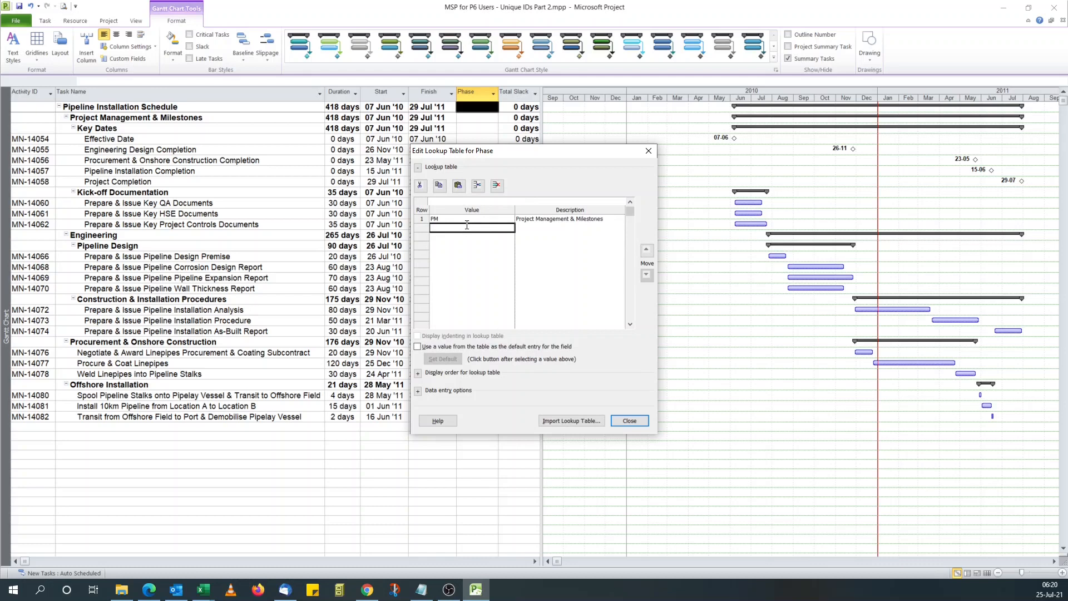
{"action": "type", "text": "EN"}
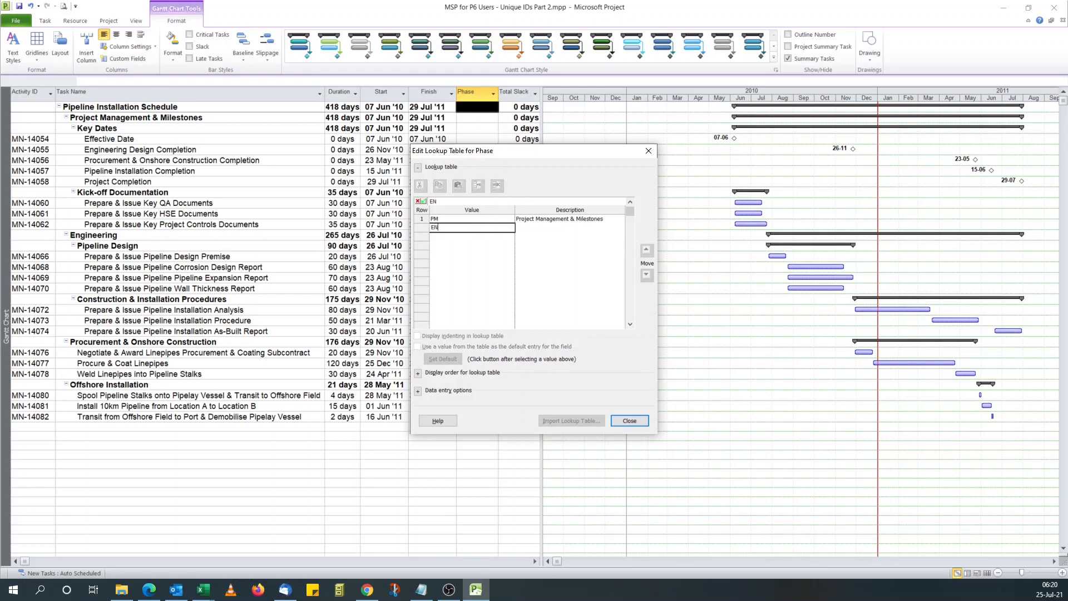
{"action": "left_click", "coordinate": [525, 227]}
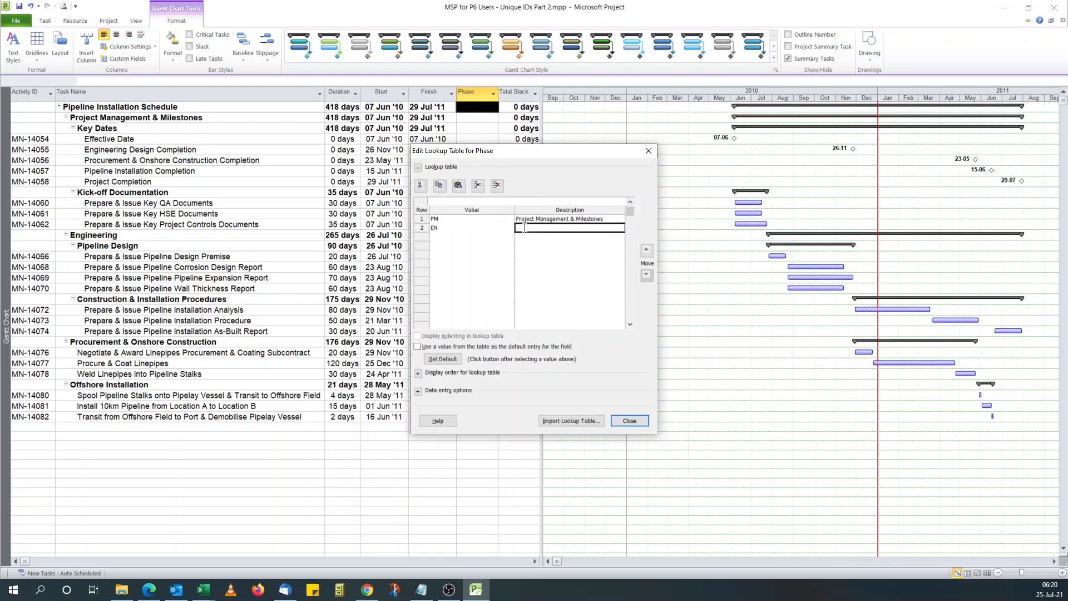
{"action": "type", "text": "Engineering"}
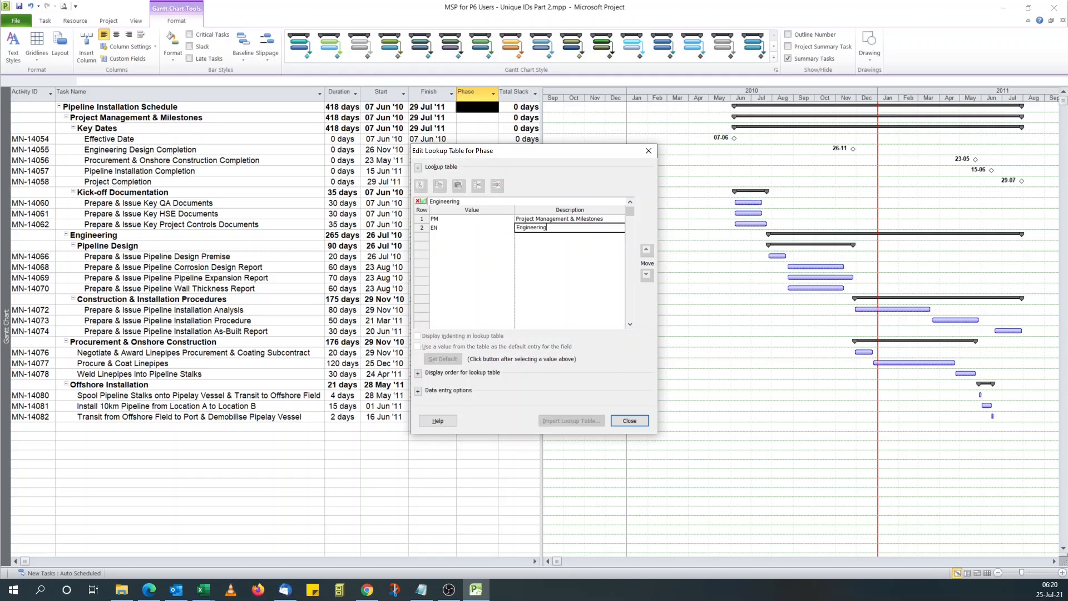
{"action": "left_click", "coordinate": [453, 235]}
{"action": "type", "text": "PR"}
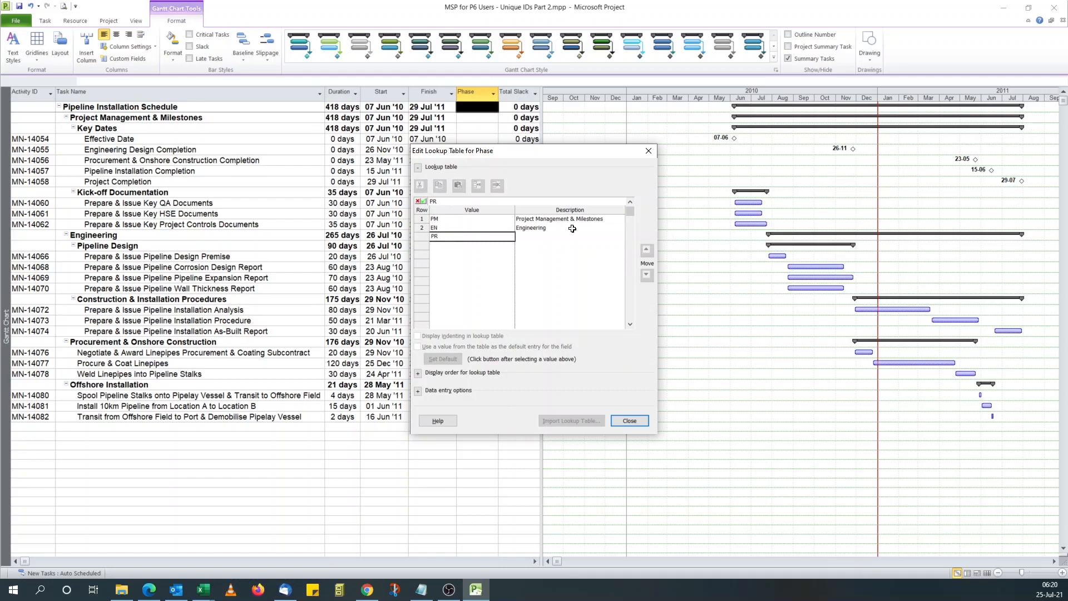
{"action": "left_click", "coordinate": [541, 237]}
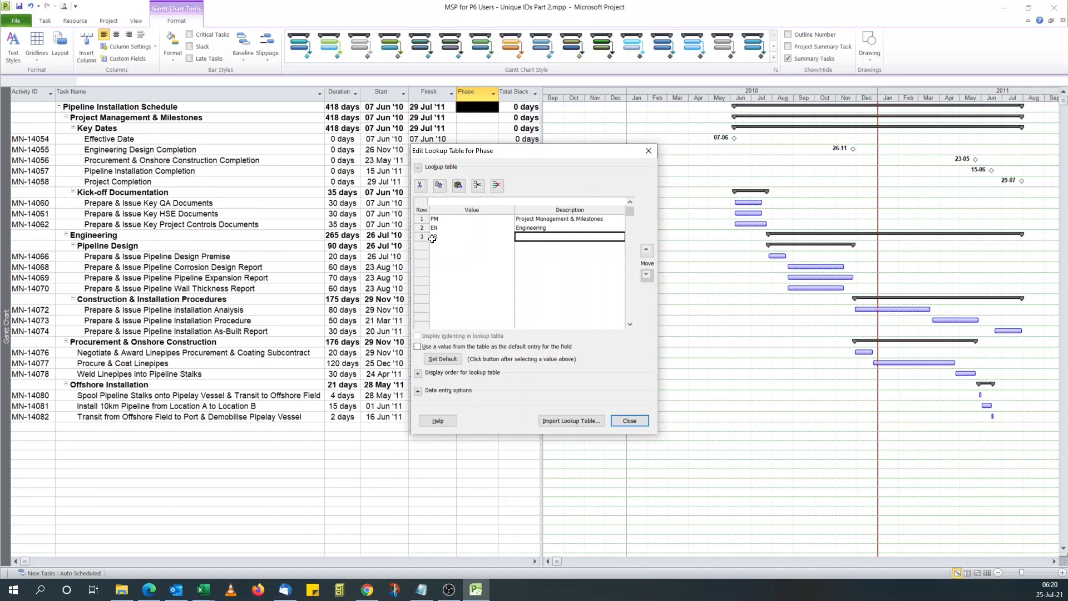
{"action": "type", "text": "Proc"}
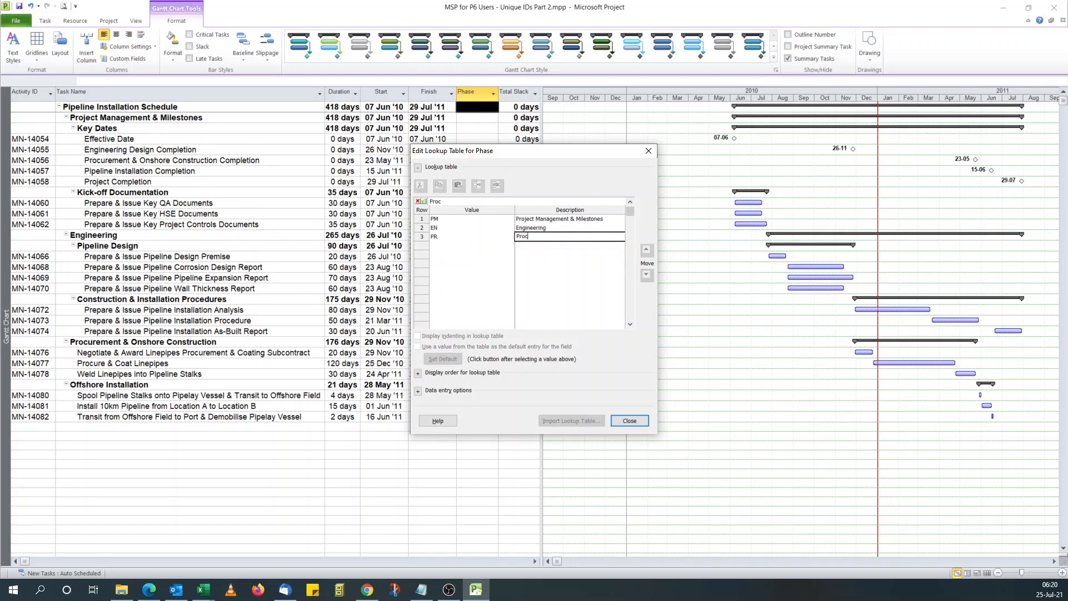
{"action": "type", "text": "urement & Construction"}
Add the lookup value IN, described as Offshore Installation, and accept the Phase field's lookup table and custom field settings.
{"action": "left_click", "coordinate": [466, 244]}
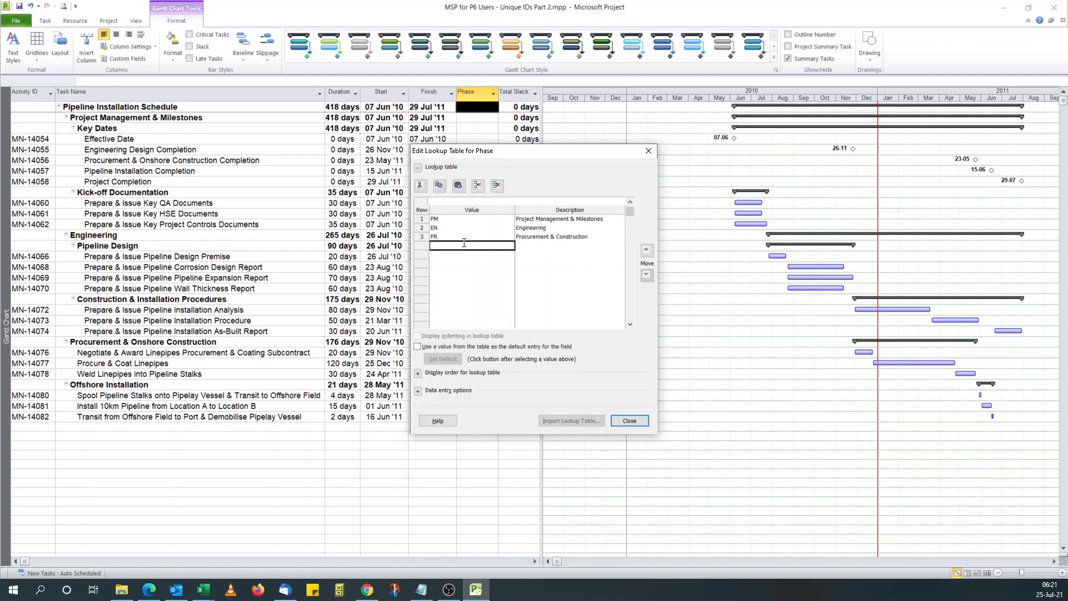
{"action": "type", "text": "IN"}
{"action": "left_click", "coordinate": [533, 245]}
{"action": "type", "text": "Offshore Installation"}
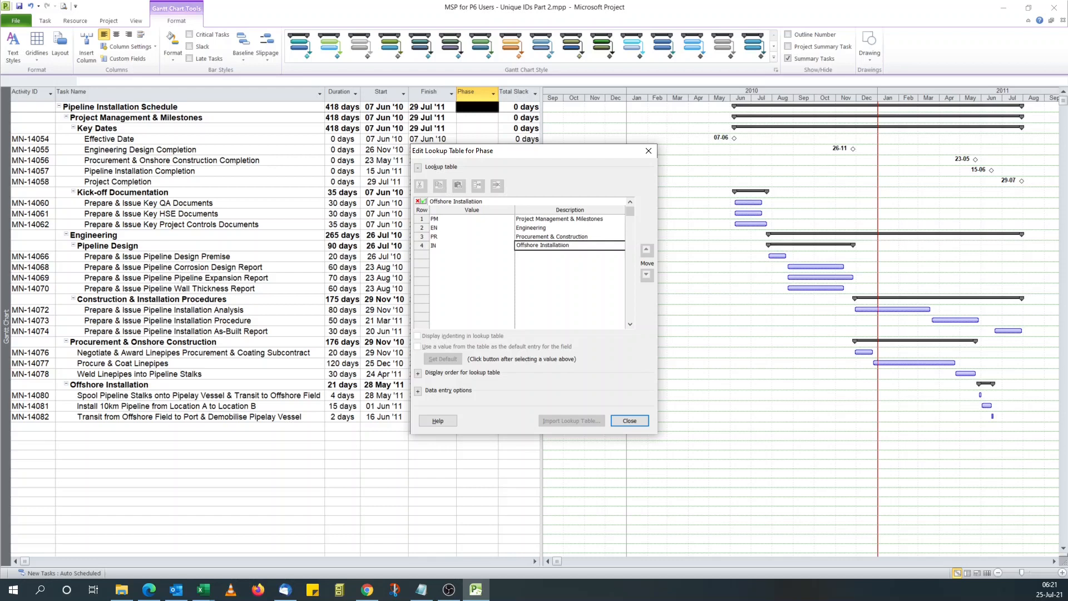
{"action": "left_click", "coordinate": [518, 262]}
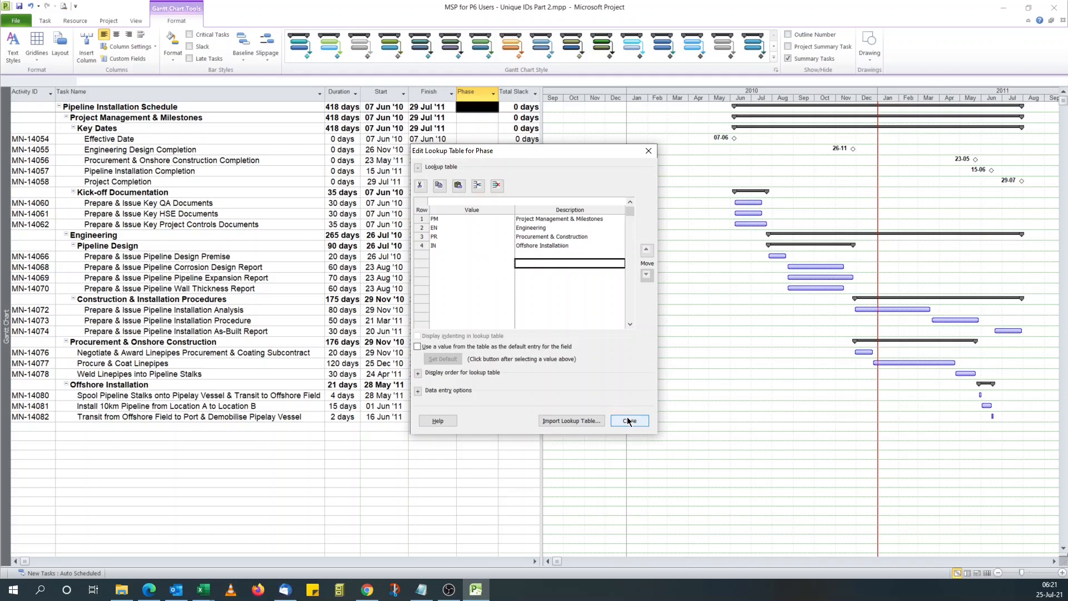
{"action": "left_click", "coordinate": [628, 422]}
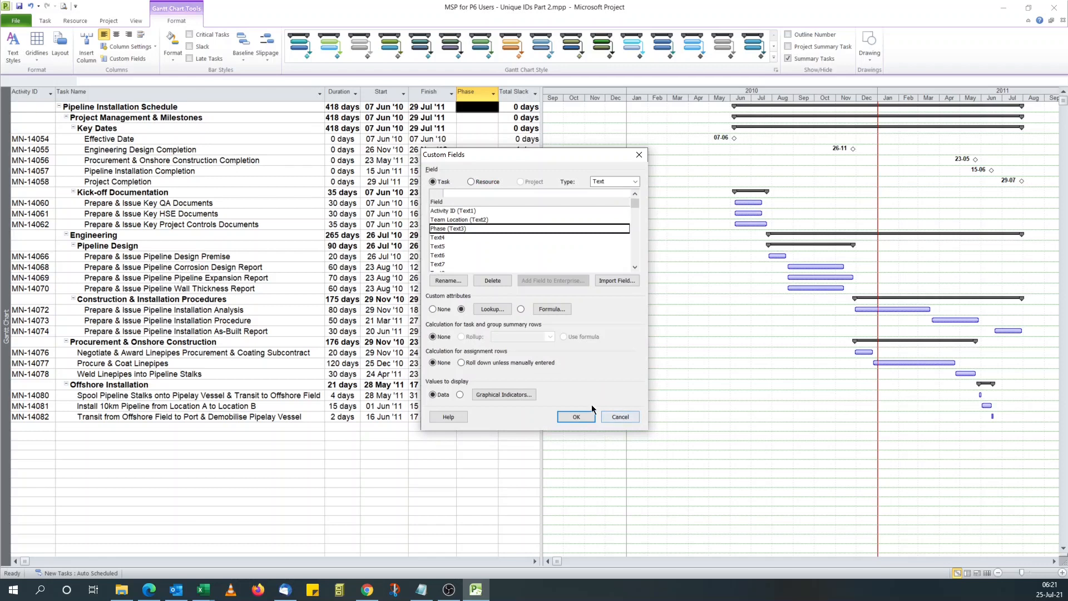
{"action": "left_click", "coordinate": [576, 416]}
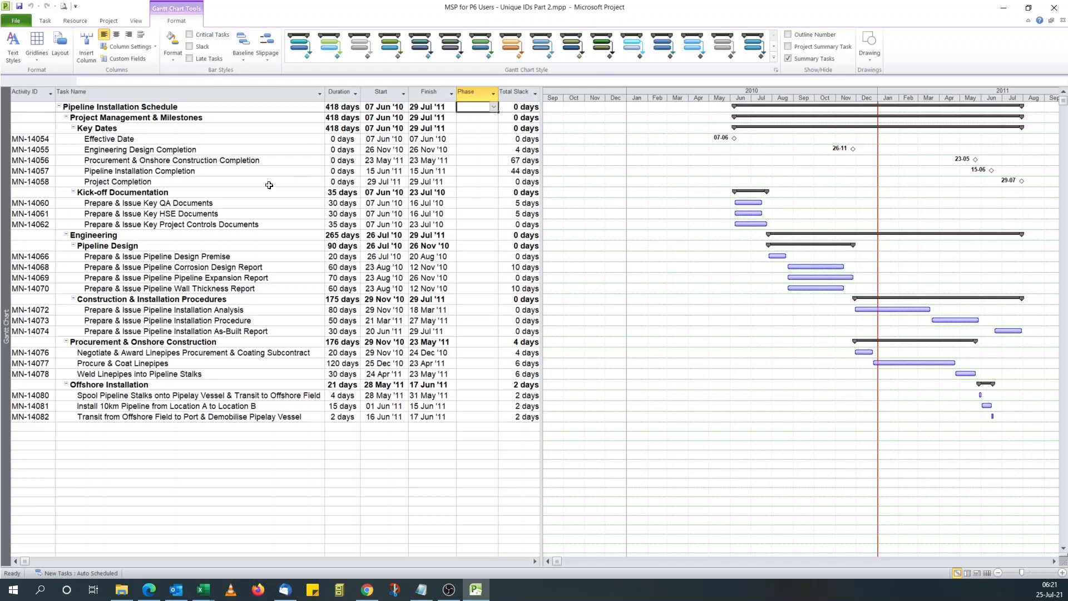
Set the Phase of Effective Date to PM and fill it down through Project Completion.
{"action": "left_click", "coordinate": [473, 140]}
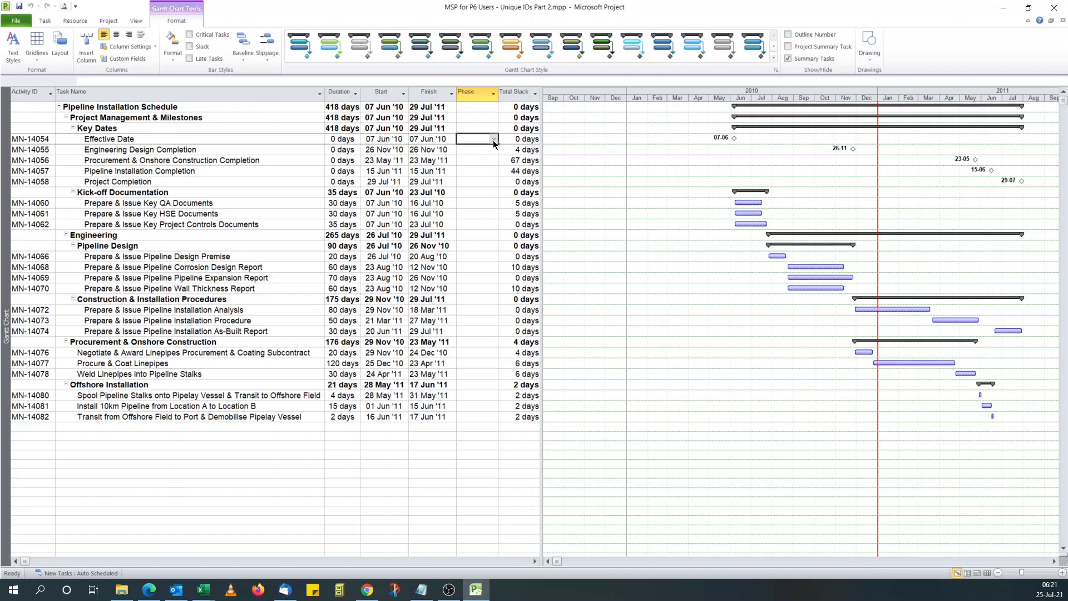
{"action": "left_click", "coordinate": [493, 139]}
{"action": "left_click", "coordinate": [493, 149]}
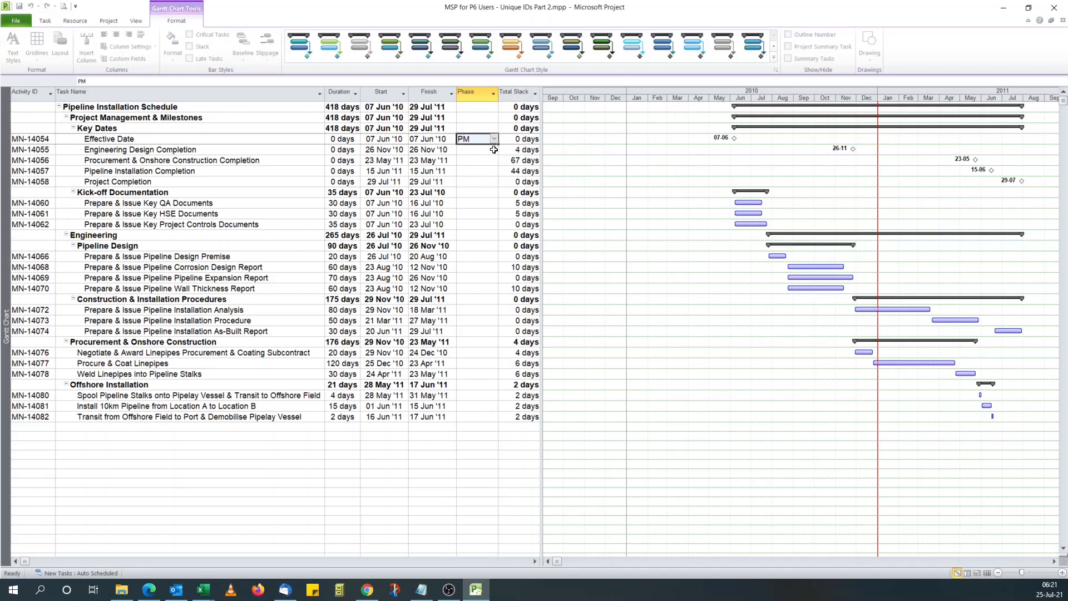
{"action": "left_click", "coordinate": [487, 150]}
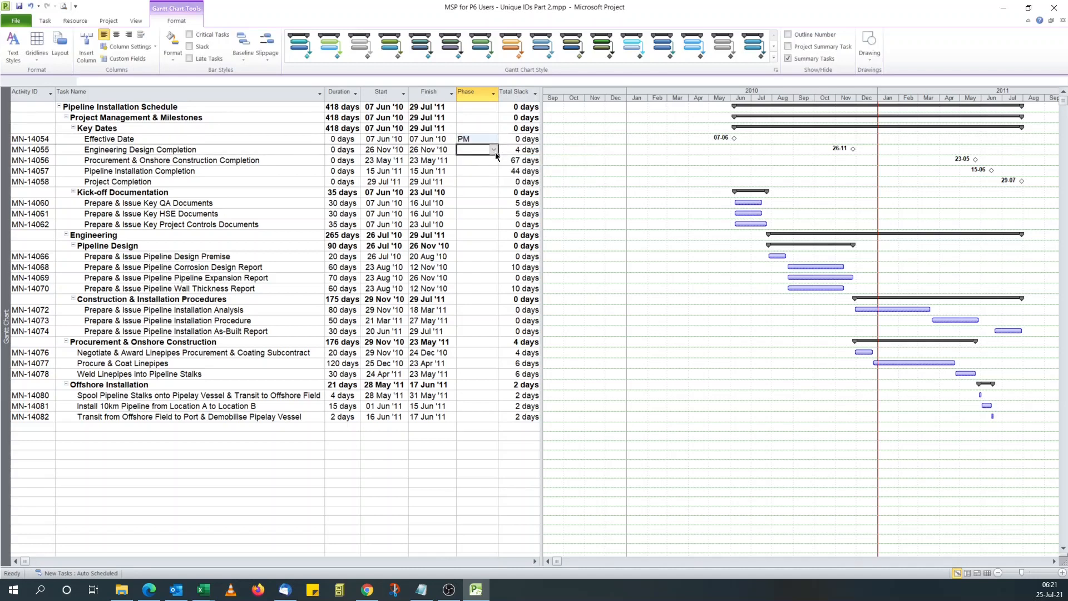
{"action": "left_click", "coordinate": [483, 139]}
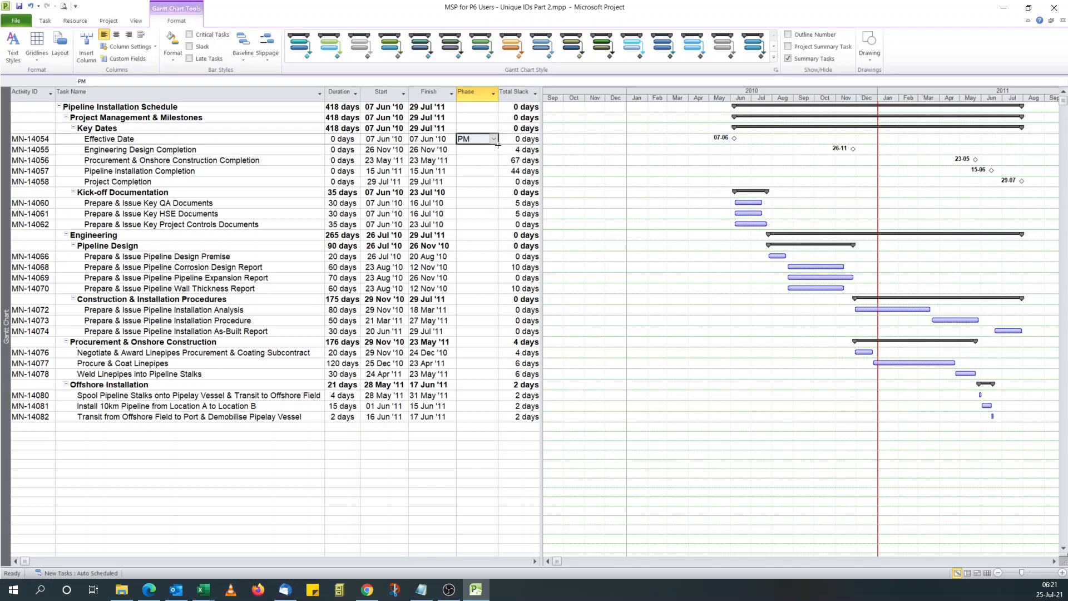
{"action": "left_click_drag", "start_coordinate": [499, 146], "coordinate": [499, 185]}
{"action": "left_click", "coordinate": [484, 203]}
{"action": "left_click", "coordinate": [493, 204]}
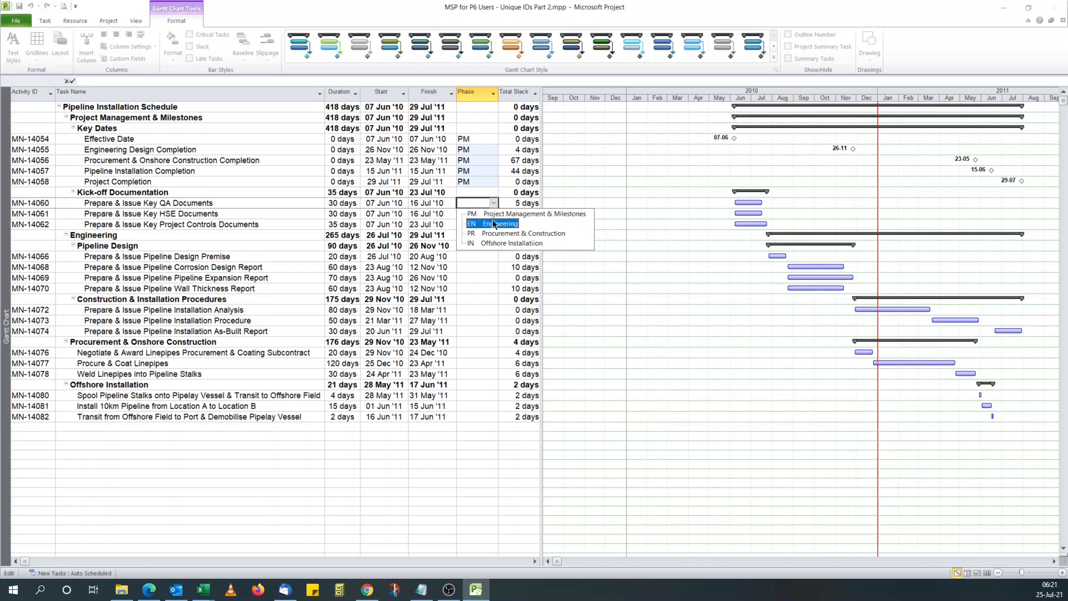
{"action": "left_click", "coordinate": [466, 153]}
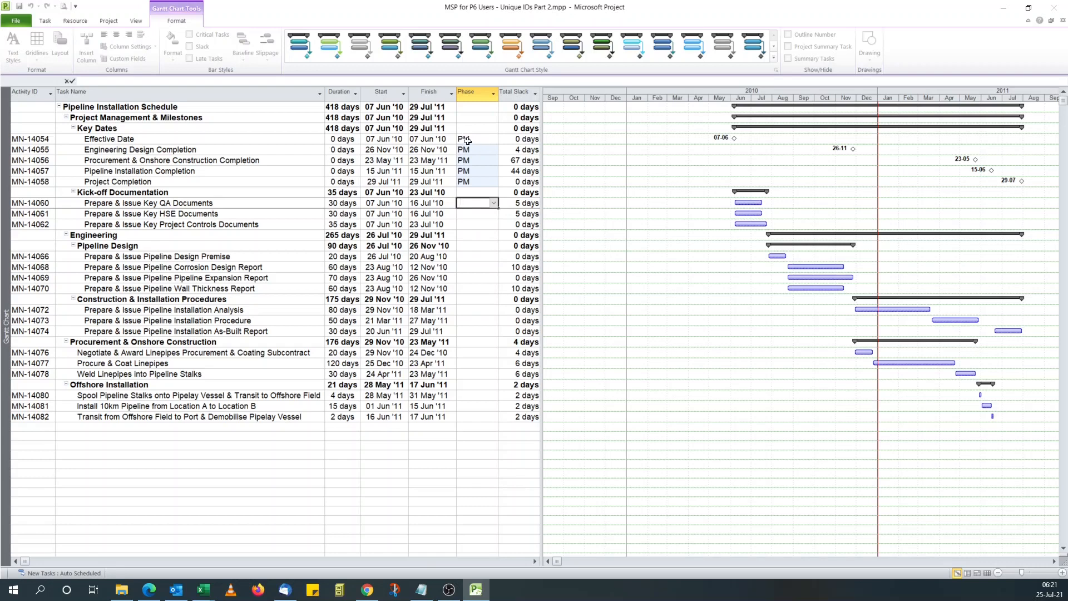
Change the Phase of the Engineering Design Completion milestone to EN.
{"action": "left_click", "coordinate": [473, 141]}
{"action": "left_click", "coordinate": [475, 151]}
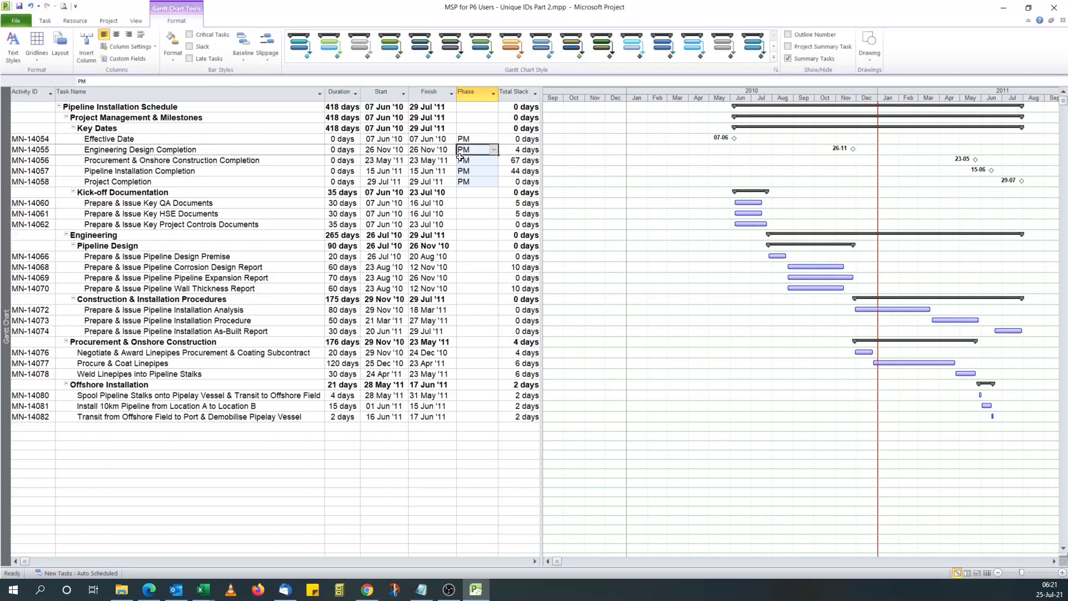
{"action": "left_click", "coordinate": [493, 151]}
{"action": "left_click", "coordinate": [489, 170]}
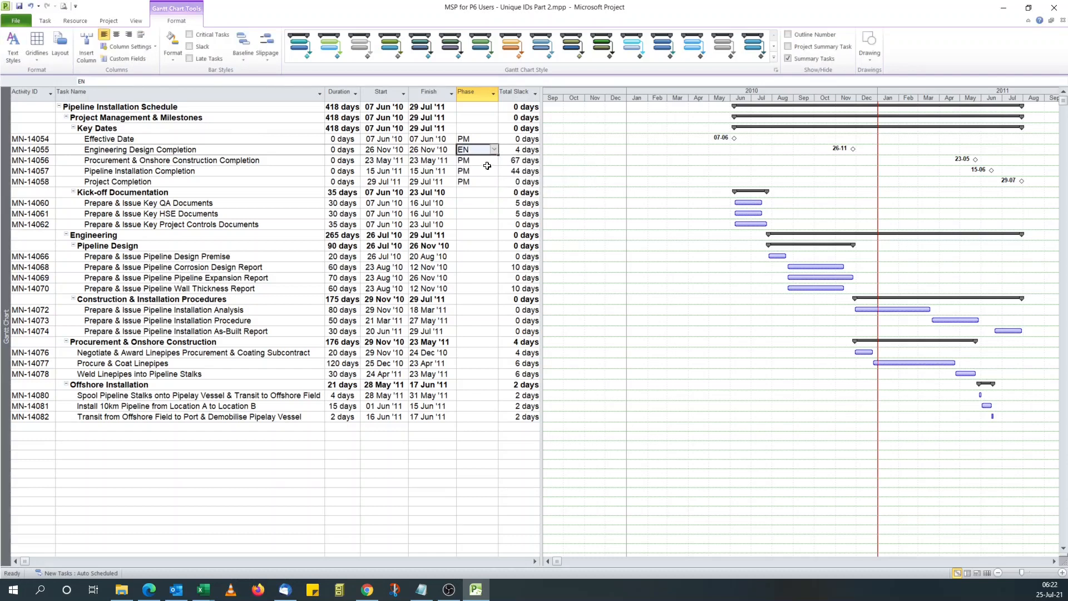
{"action": "left_click", "coordinate": [488, 162]}
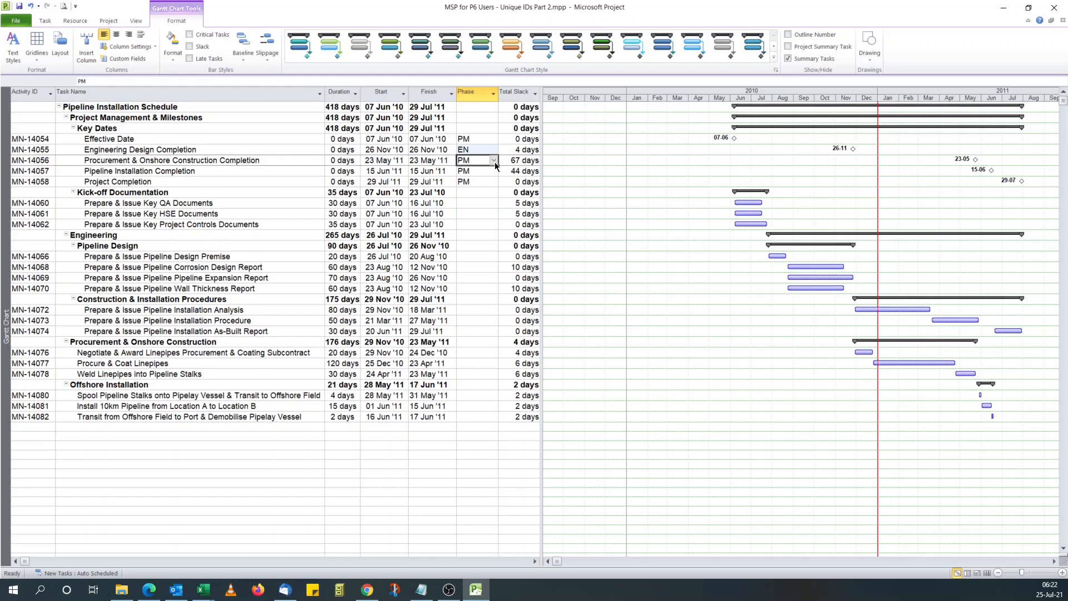
Shorten the PM description in the Phase field's lookup table to Project Management and accept the custom field settings.
{"action": "left_click", "coordinate": [474, 139]}
{"action": "left_click", "coordinate": [123, 58]}
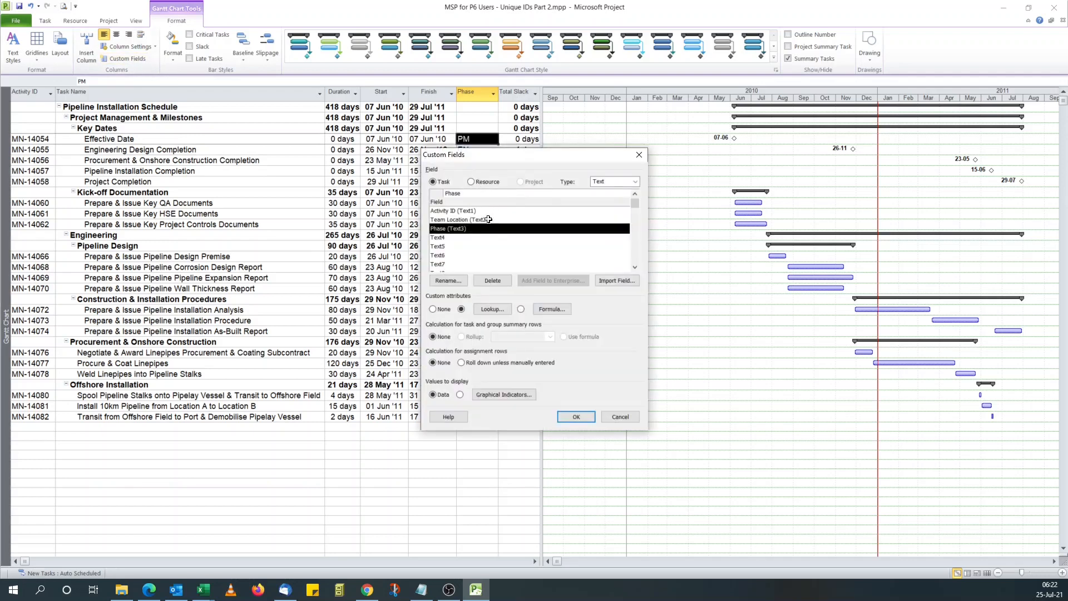
{"action": "left_click", "coordinate": [492, 309]}
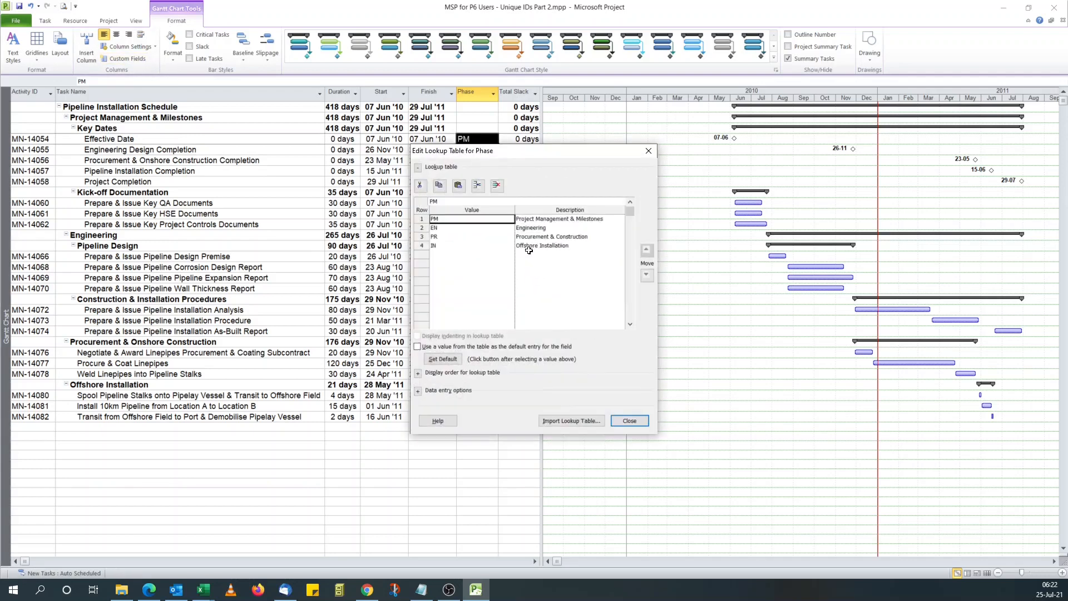
{"action": "left_click", "coordinate": [549, 218]}
{"action": "left_click_drag", "start_coordinate": [483, 201], "coordinate": [537, 196]}
{"action": "key", "text": "Delete"}
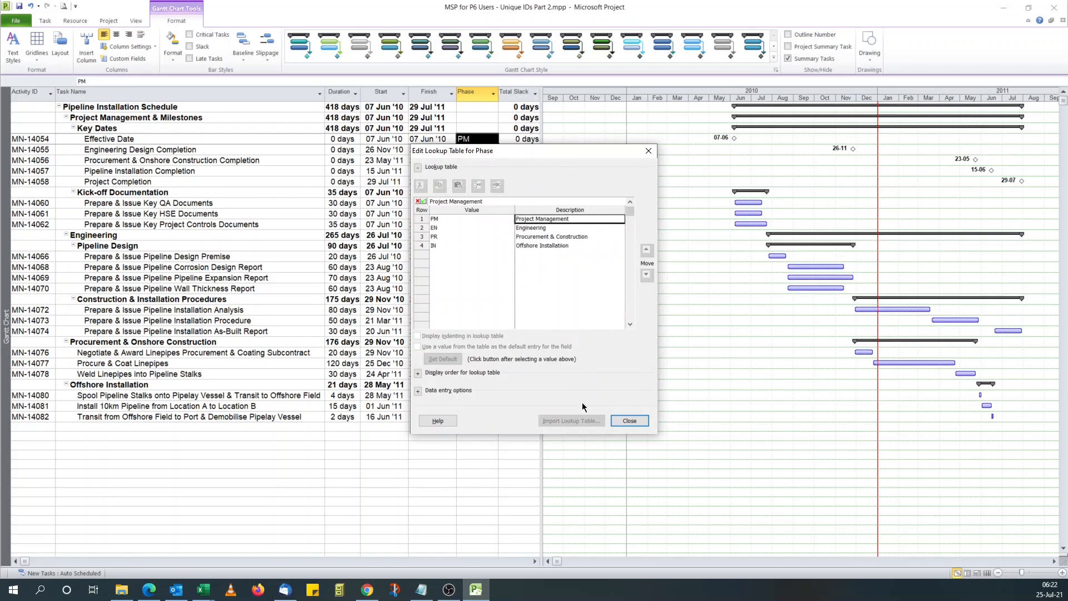
{"action": "left_click", "coordinate": [630, 420]}
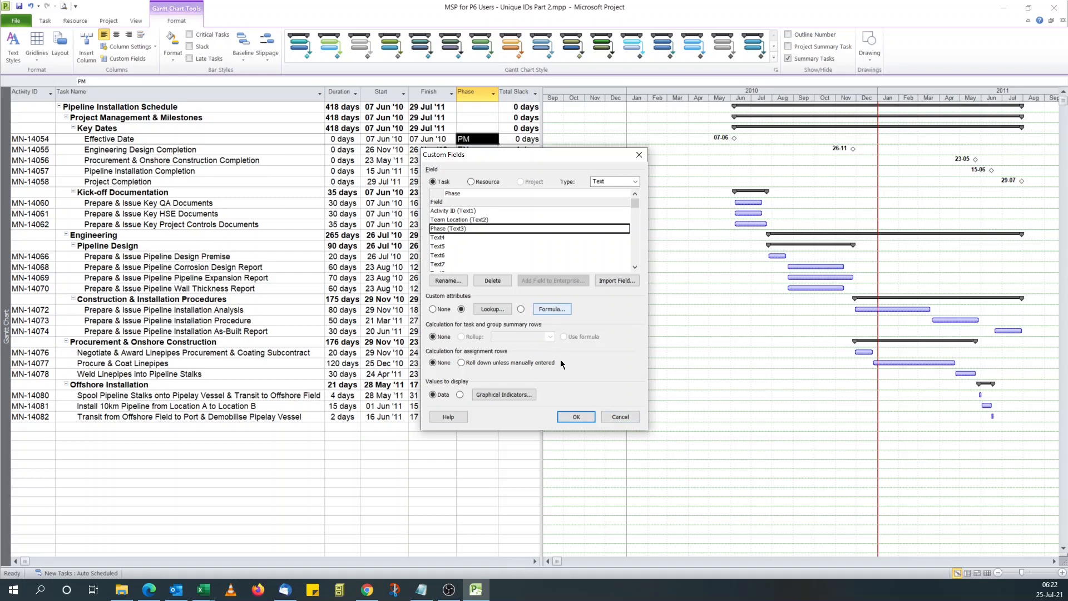
{"action": "left_click", "coordinate": [580, 419]}
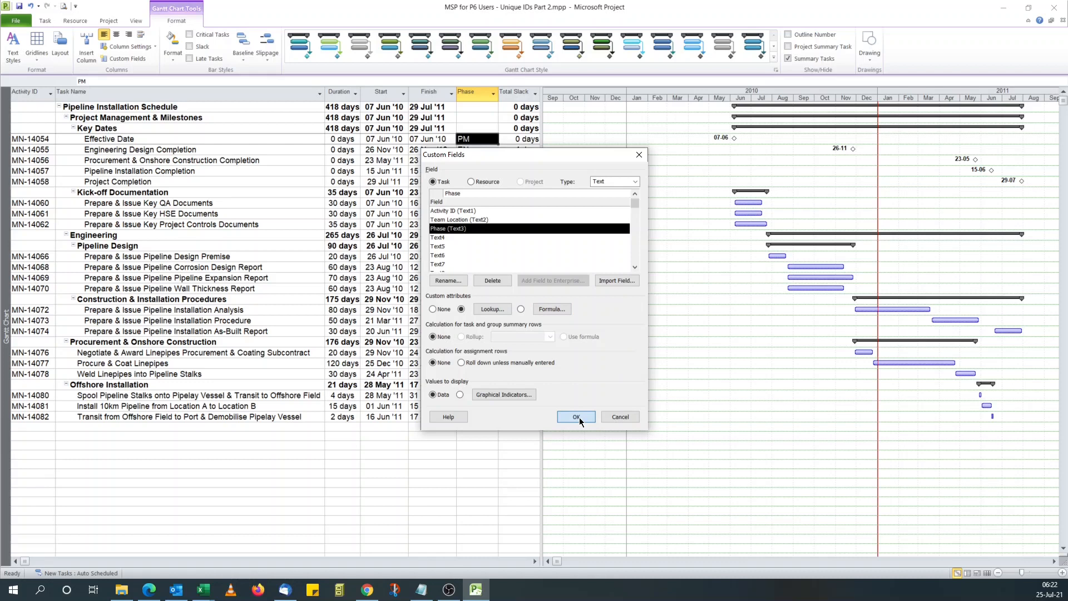
{"action": "left_click", "coordinate": [580, 421]}
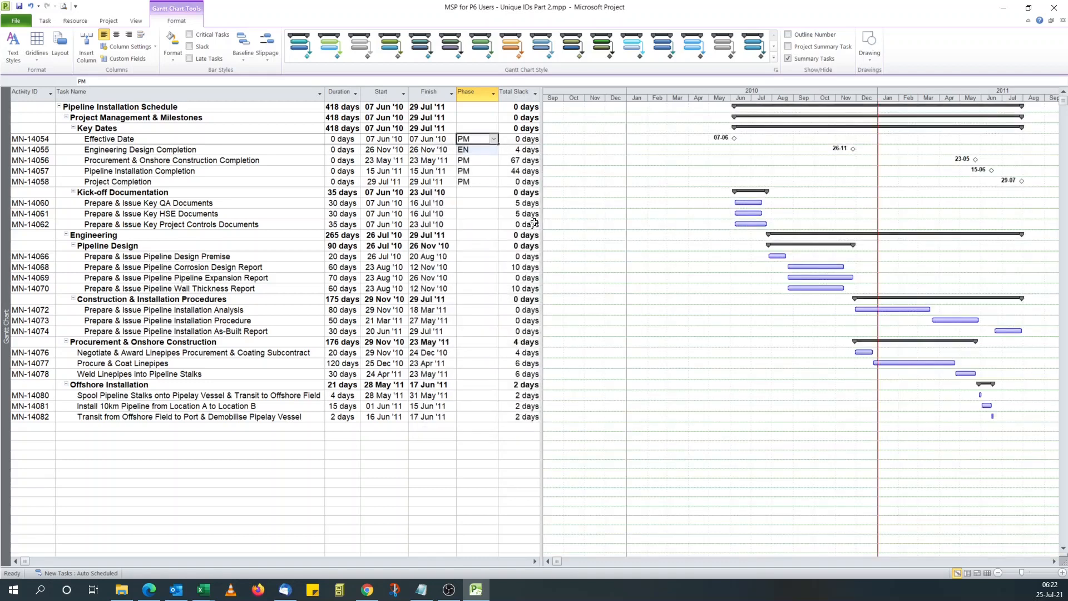
Set the Phase of Procurement & Onshore Construction Completion to PR and of Pipeline Installation Completion to IN.
{"action": "left_click", "coordinate": [471, 161]}
{"action": "left_click", "coordinate": [494, 161]}
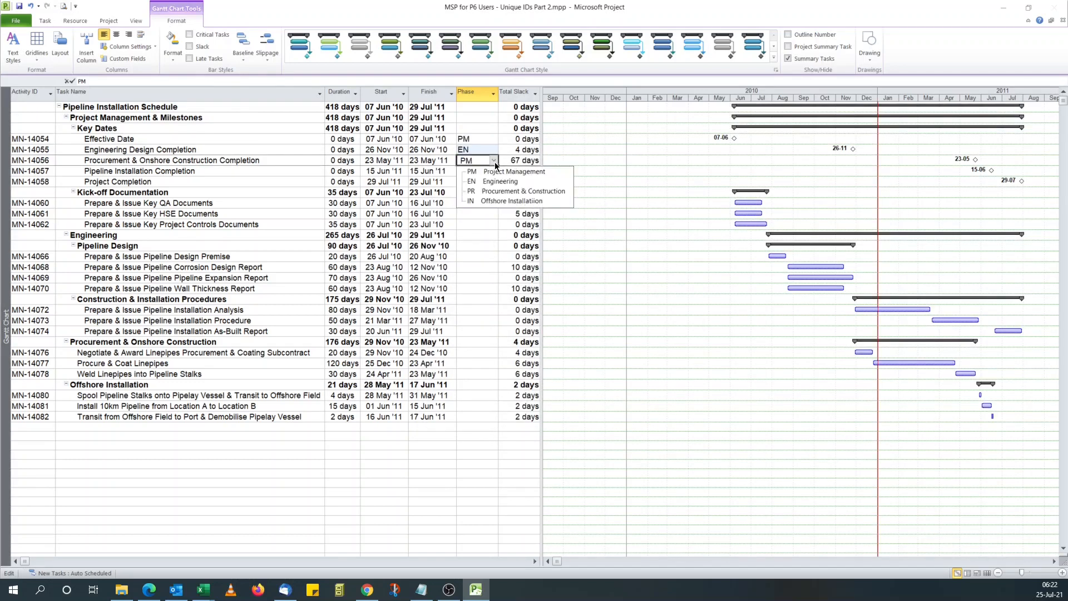
{"action": "left_click", "coordinate": [498, 190]}
{"action": "left_click", "coordinate": [472, 172]}
{"action": "left_click", "coordinate": [495, 172]}
{"action": "left_click", "coordinate": [496, 212]}
{"action": "left_click", "coordinate": [470, 183]}
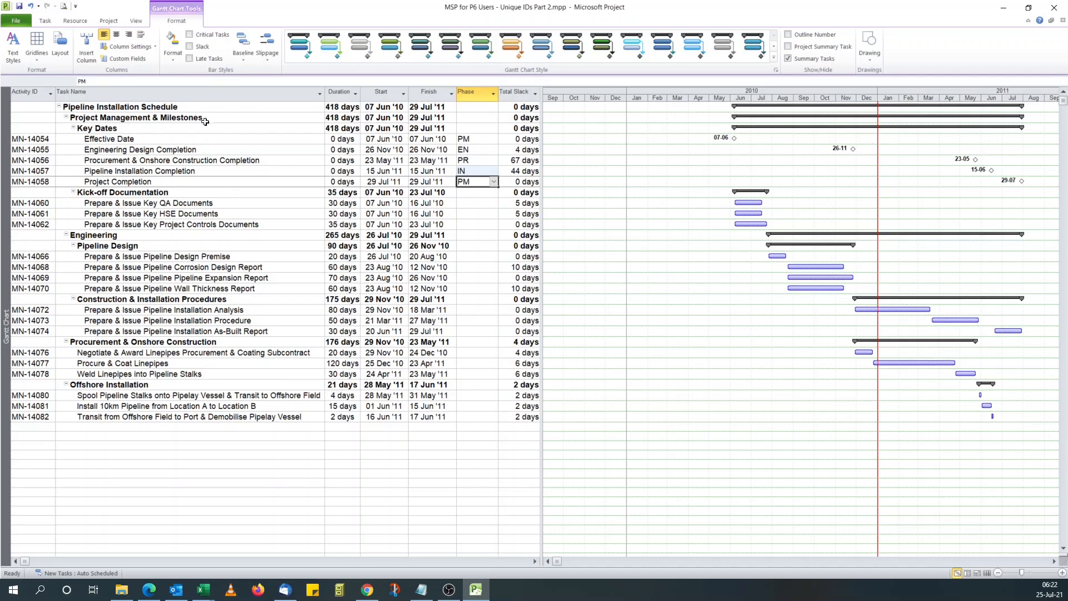
{"action": "left_click_drag", "start_coordinate": [188, 141], "coordinate": [197, 183]}
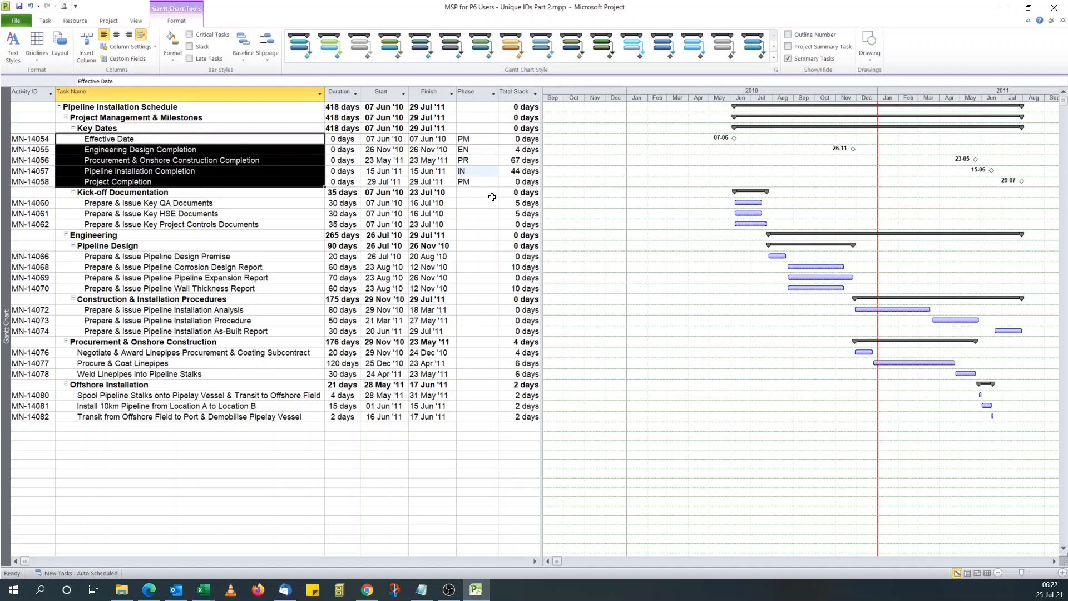
{"action": "left_click", "coordinate": [477, 182]}
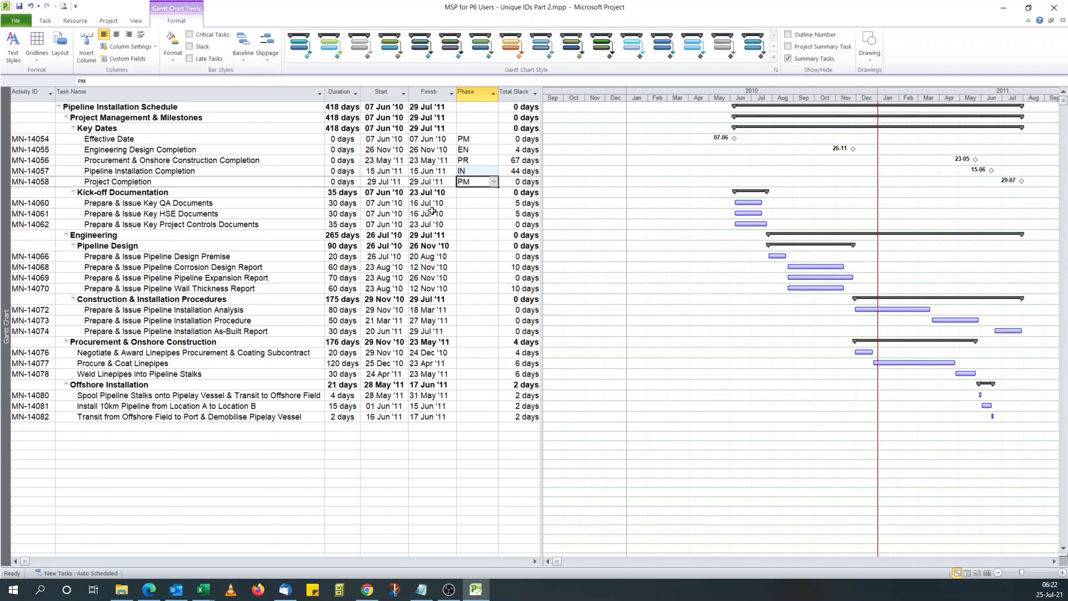
Set the Phase of the three Kick-off Documentation tasks to PM, filling down from Prepare & Issue Key QA Documents.
{"action": "left_click", "coordinate": [489, 204]}
{"action": "left_click", "coordinate": [493, 204]}
{"action": "left_click", "coordinate": [492, 214]}
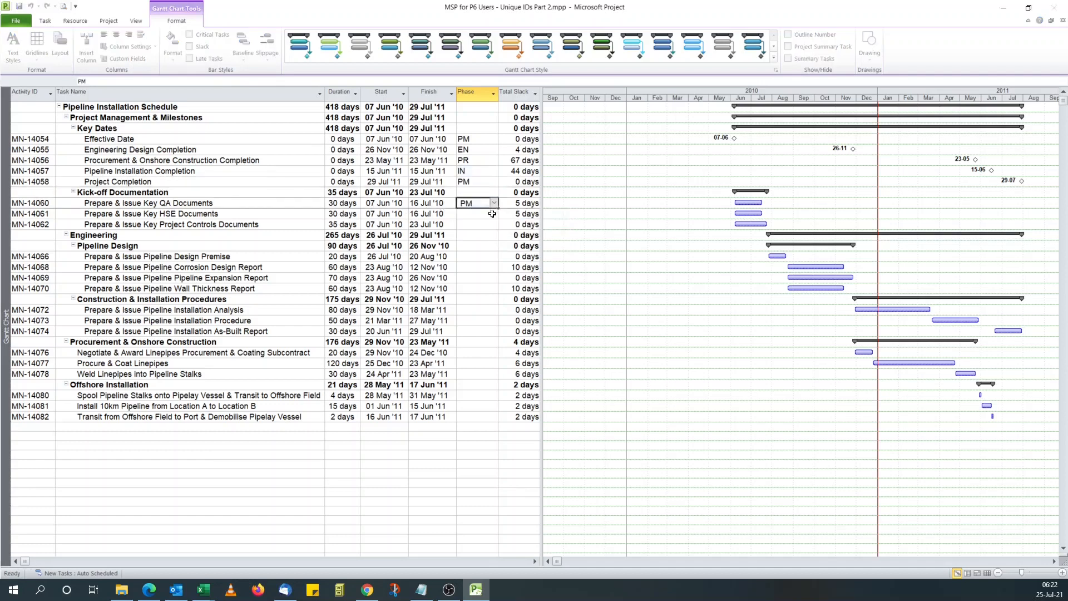
{"action": "left_click_drag", "start_coordinate": [499, 209], "coordinate": [499, 228]}
Set the Phase of Prepare & Issue Pipeline Design Premise to EN and fill it down through the Pipeline Installation As-Built Report task.
{"action": "left_click", "coordinate": [491, 257]}
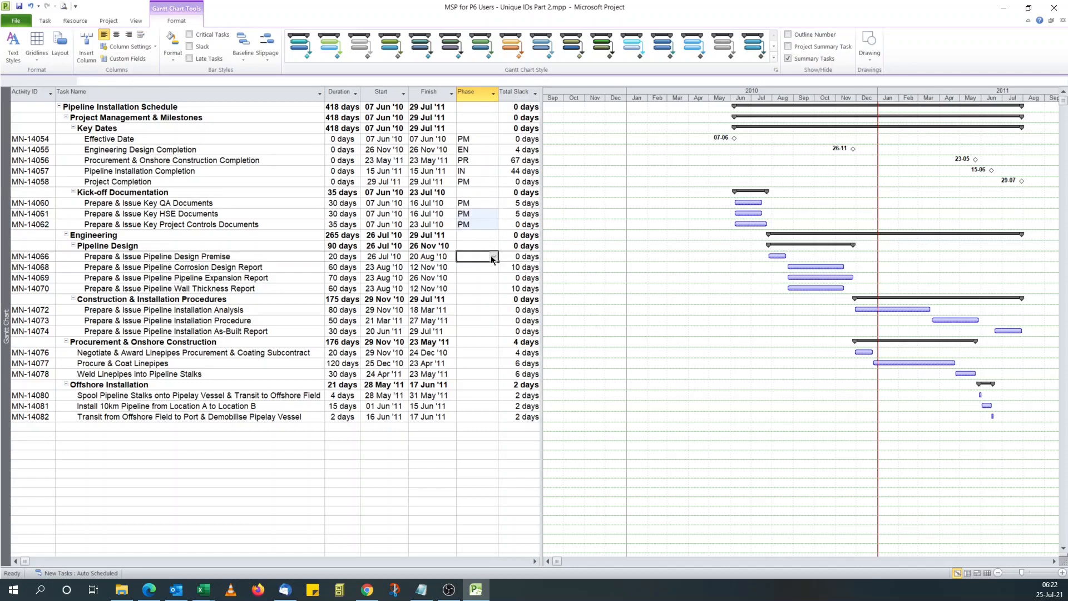
{"action": "left_click", "coordinate": [492, 260]}
{"action": "left_click", "coordinate": [497, 276]}
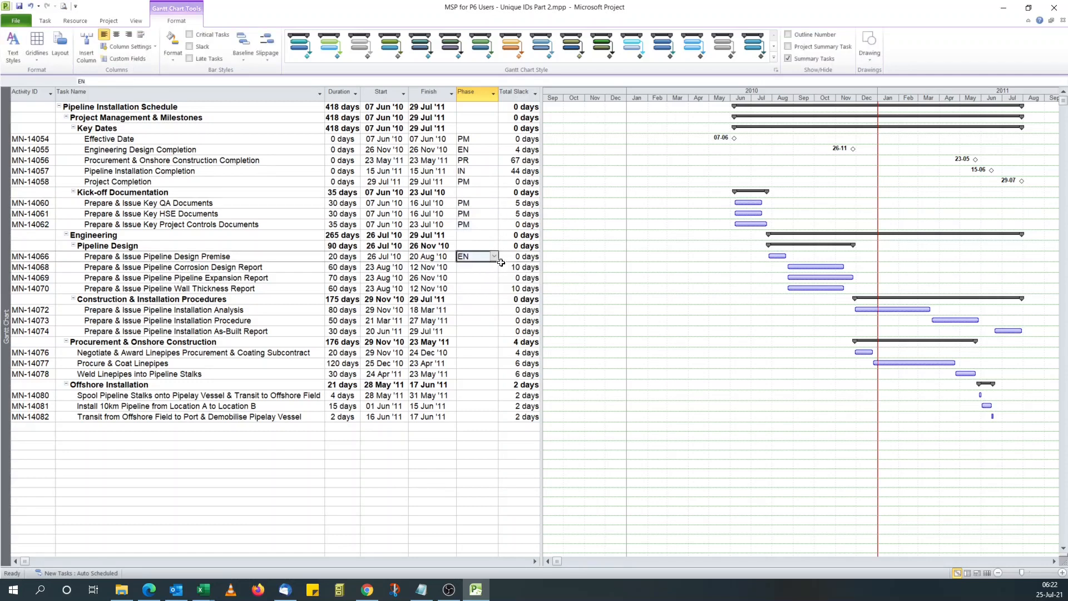
{"action": "left_click_drag", "start_coordinate": [499, 263], "coordinate": [501, 334]}
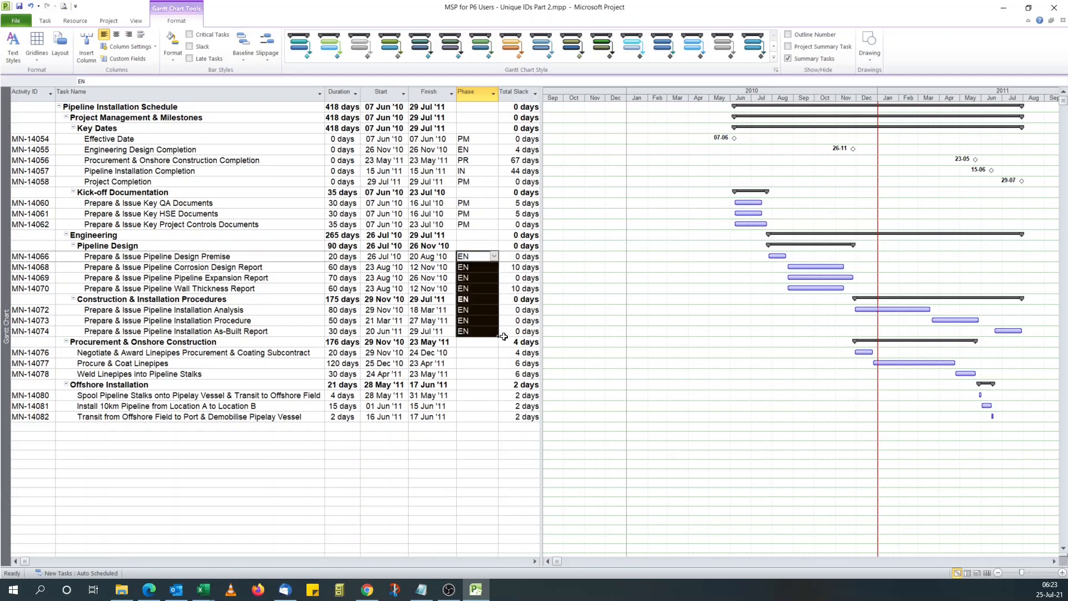
{"action": "left_click", "coordinate": [470, 310]}
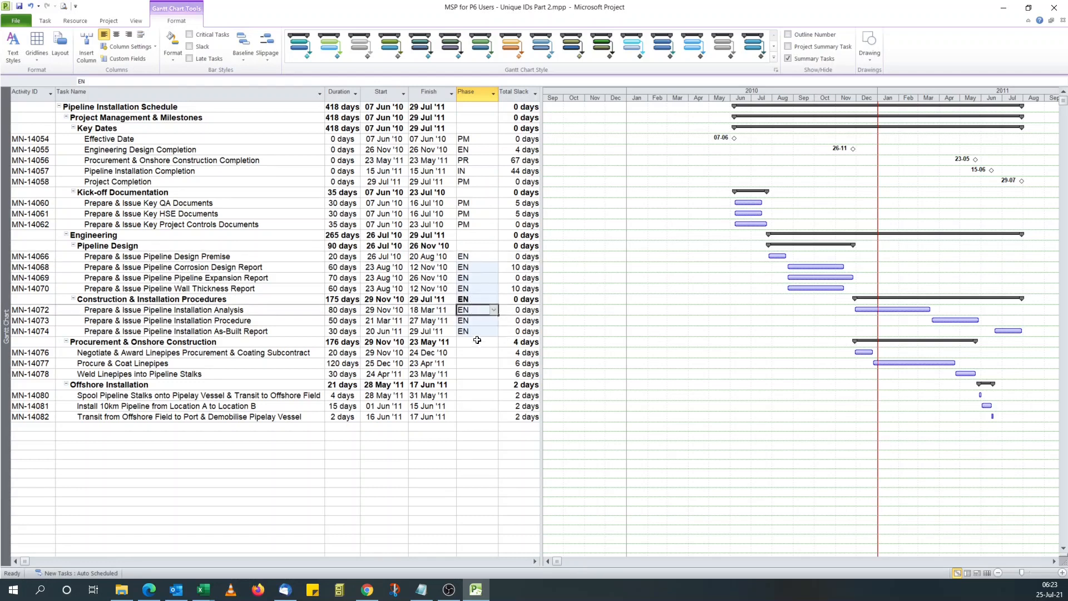
Set the Phase of the Procurement & Onshore Construction summary to PR and fill it down through Weld Linepipes into Pipeline Stalks.
{"action": "left_click", "coordinate": [479, 341]}
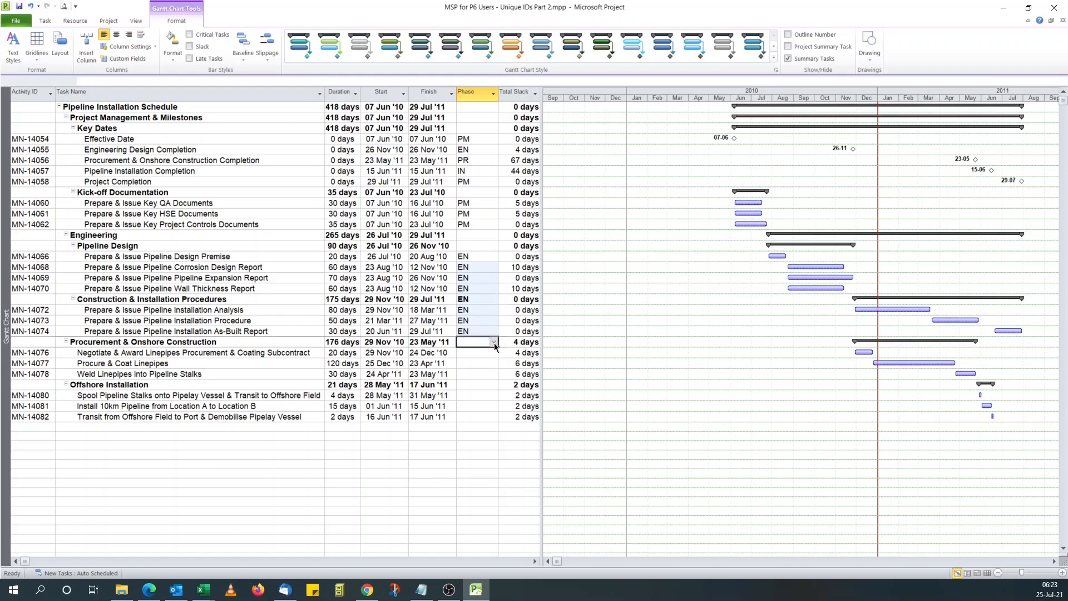
{"action": "left_click", "coordinate": [494, 344]}
{"action": "left_click", "coordinate": [489, 369]}
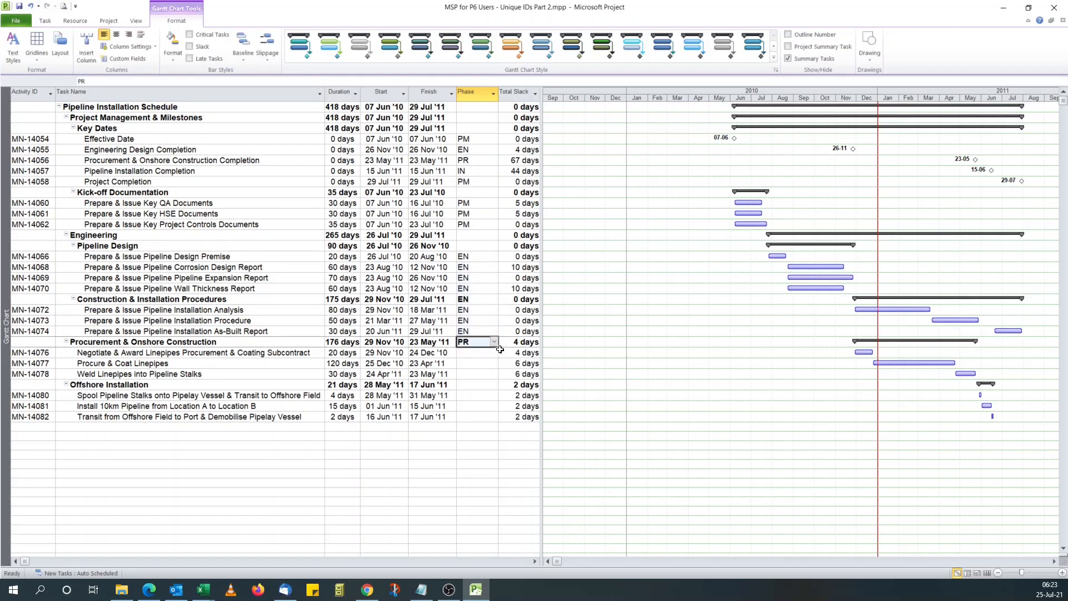
{"action": "left_click_drag", "start_coordinate": [498, 346], "coordinate": [500, 380]}
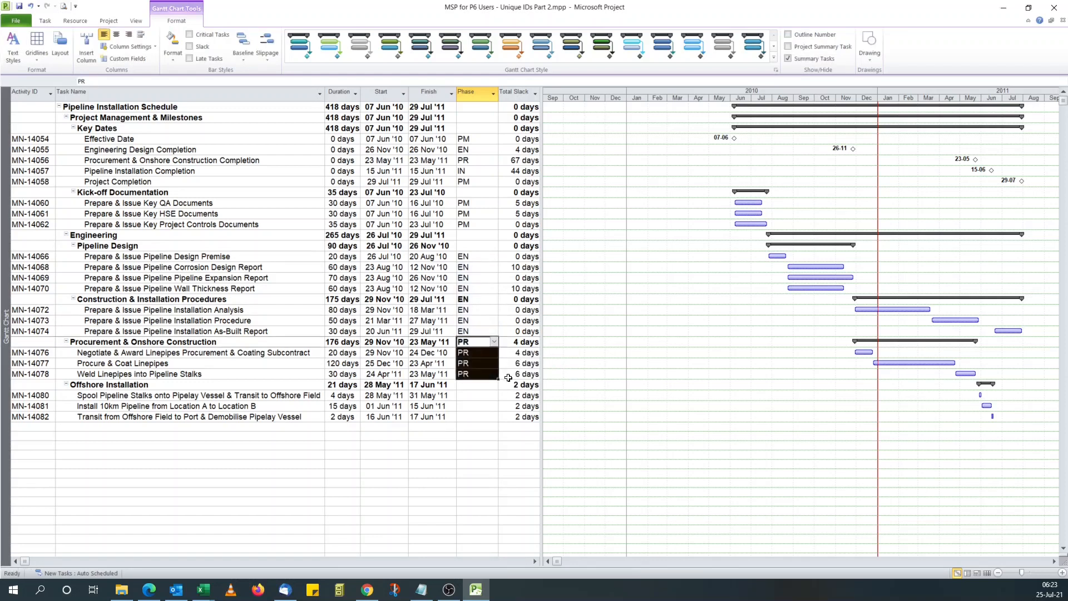
Set the Phase of Offshore Installation and its three tasks to IN, and narrow the table area to end after the Phase column.
{"action": "left_click", "coordinate": [488, 386]}
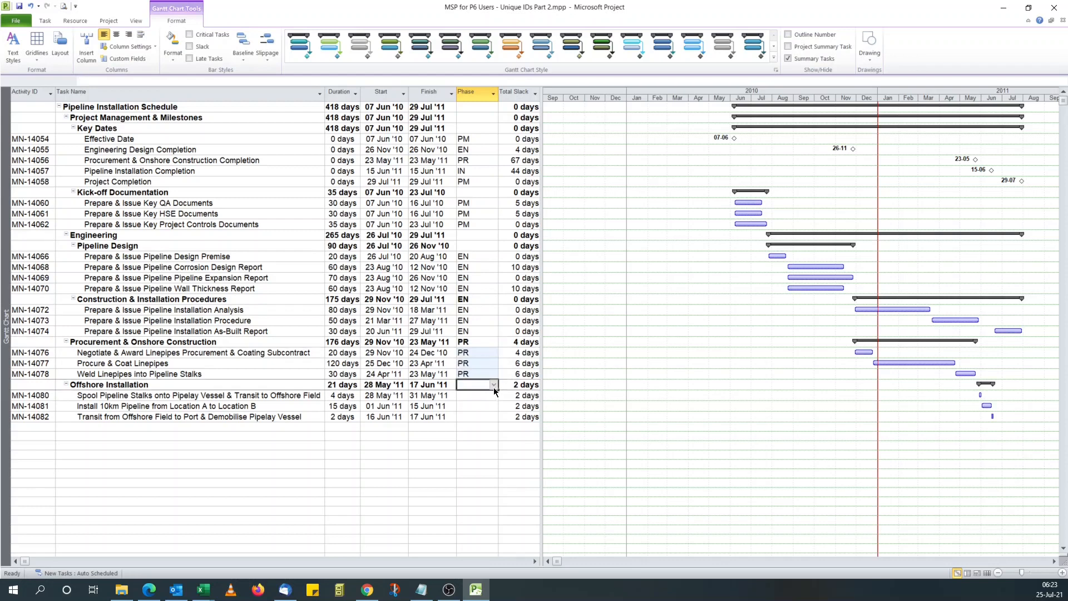
{"action": "left_click", "coordinate": [493, 385]}
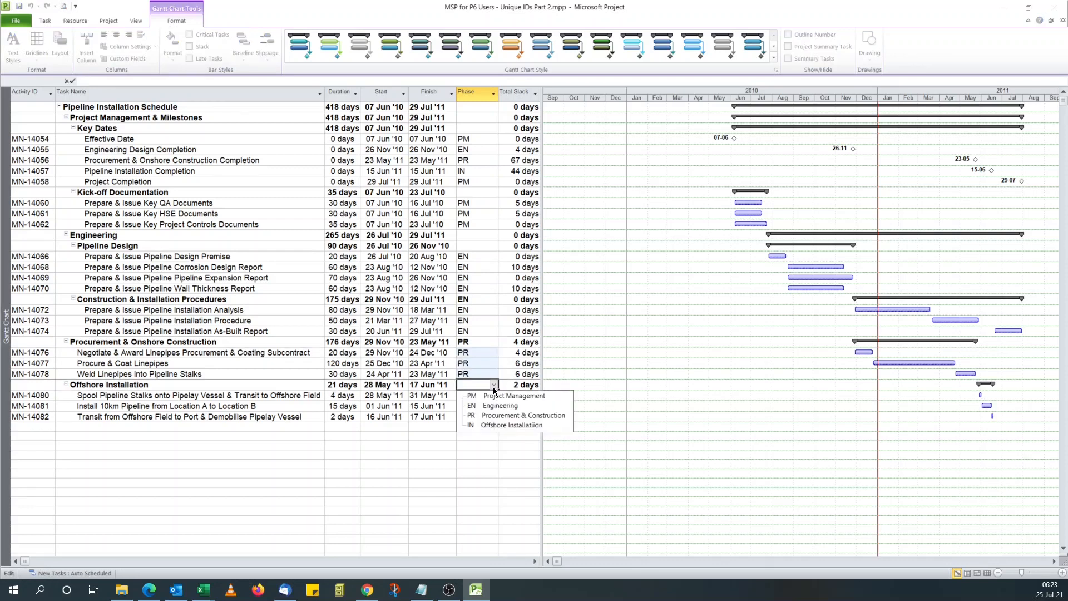
{"action": "left_click", "coordinate": [488, 425]}
{"action": "left_click_drag", "start_coordinate": [498, 390], "coordinate": [508, 421]}
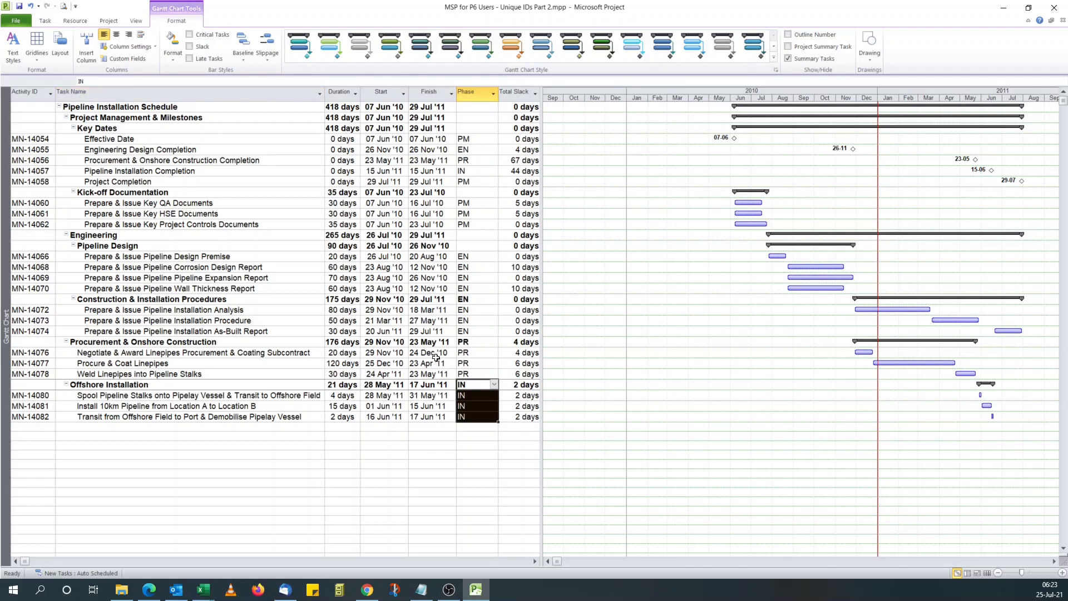
{"action": "left_click_drag", "start_coordinate": [540, 220], "coordinate": [501, 226]}
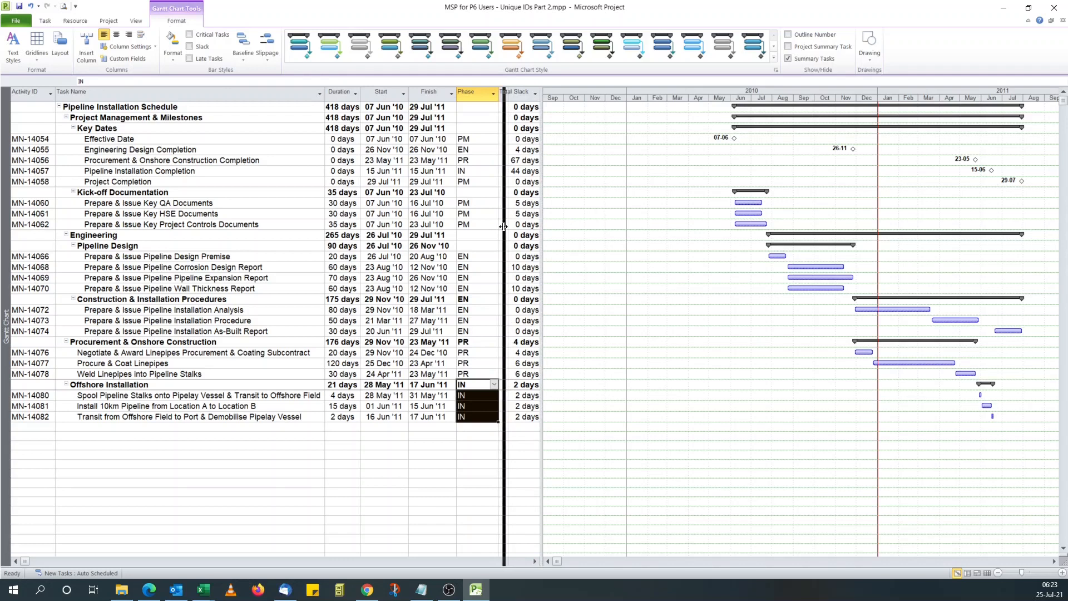
{"action": "left_click", "coordinate": [218, 195]}
Replace the "MN-" prefix in the Activity ID field's formula with the Phase (Text3) field.
{"action": "left_click", "coordinate": [44, 151]}
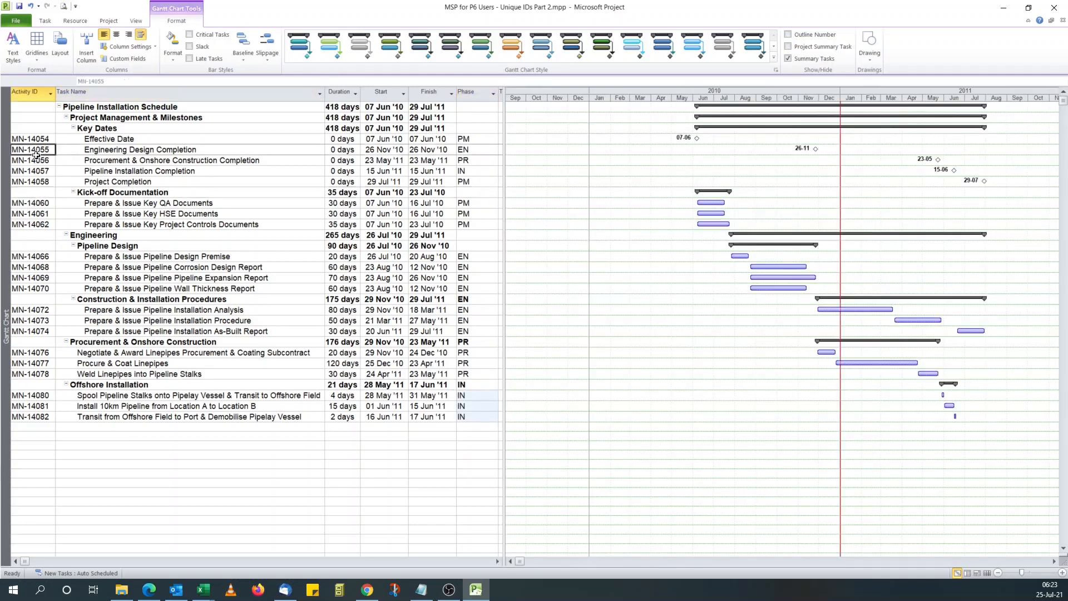
{"action": "left_click", "coordinate": [137, 59]}
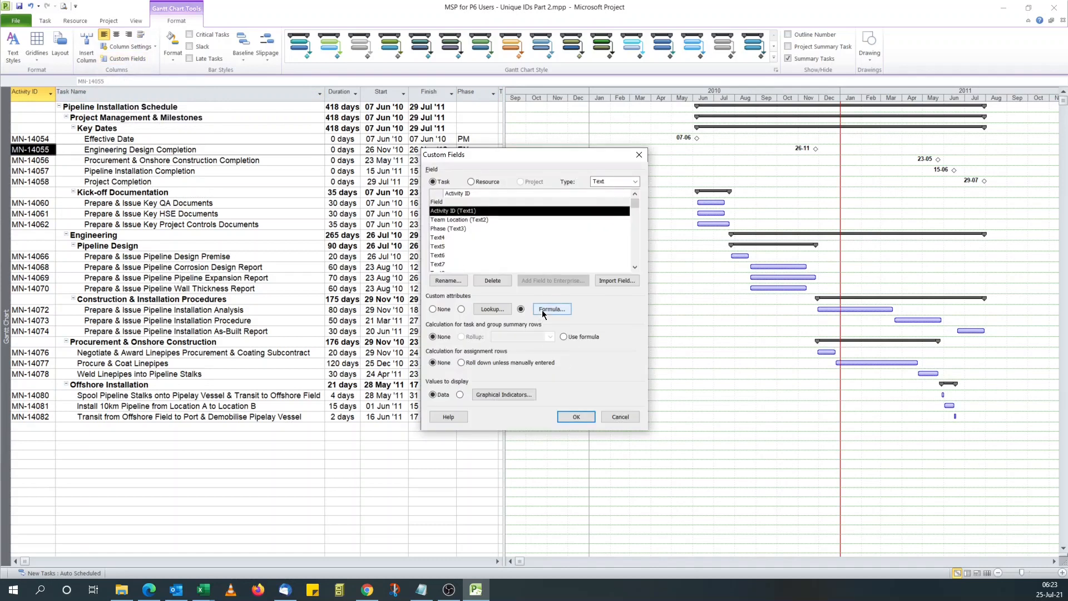
{"action": "left_click", "coordinate": [542, 309]}
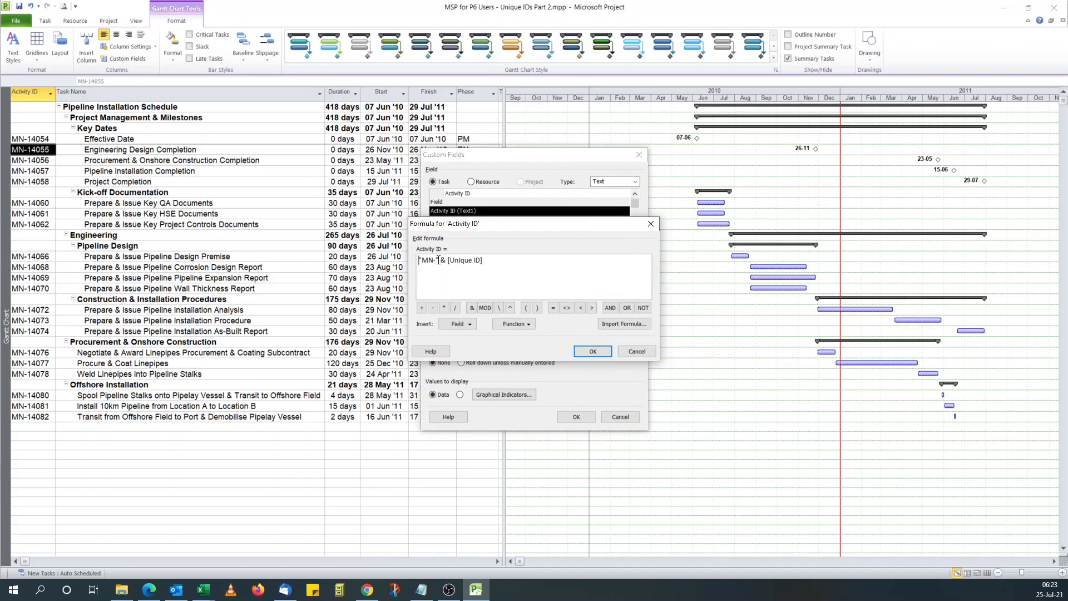
{"action": "left_click_drag", "start_coordinate": [438, 260], "coordinate": [409, 254]}
{"action": "left_click", "coordinate": [445, 323]}
{"action": "mouse_move", "coordinate": [472, 419]}
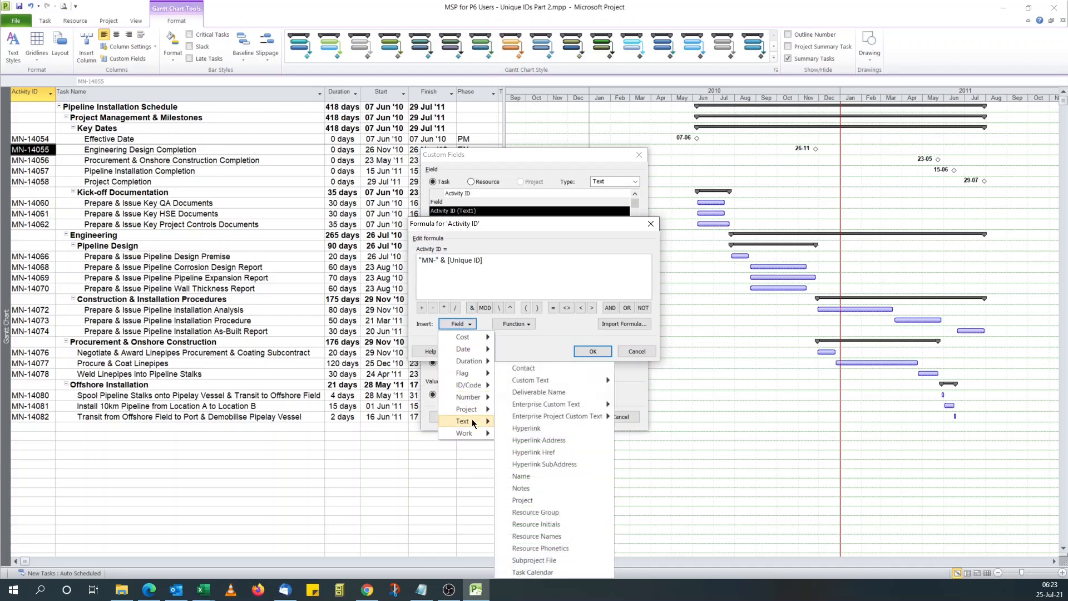
{"action": "mouse_move", "coordinate": [535, 379]}
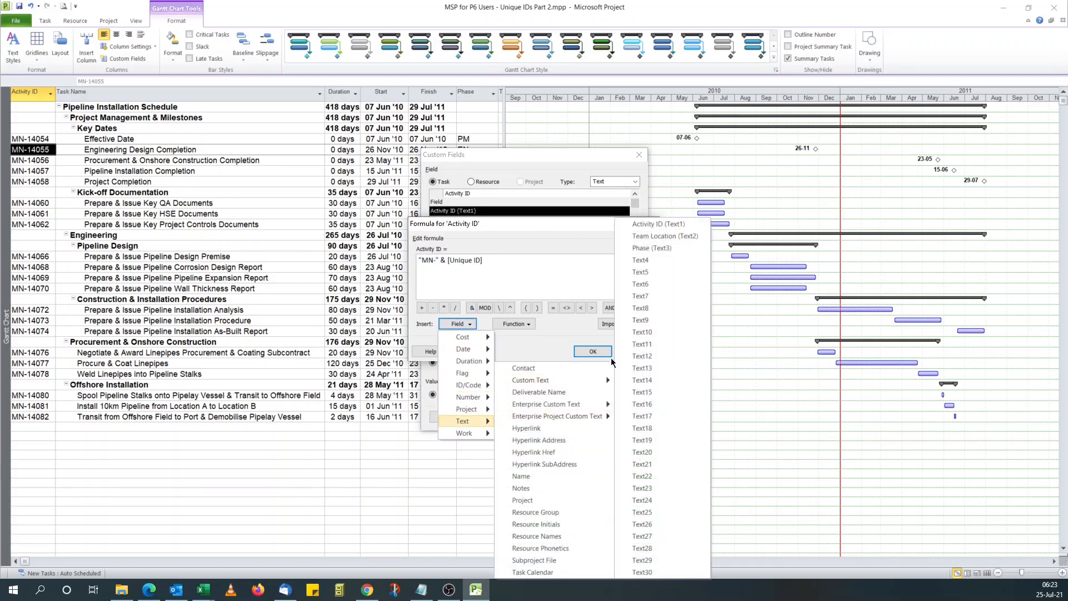
{"action": "left_click", "coordinate": [650, 248]}
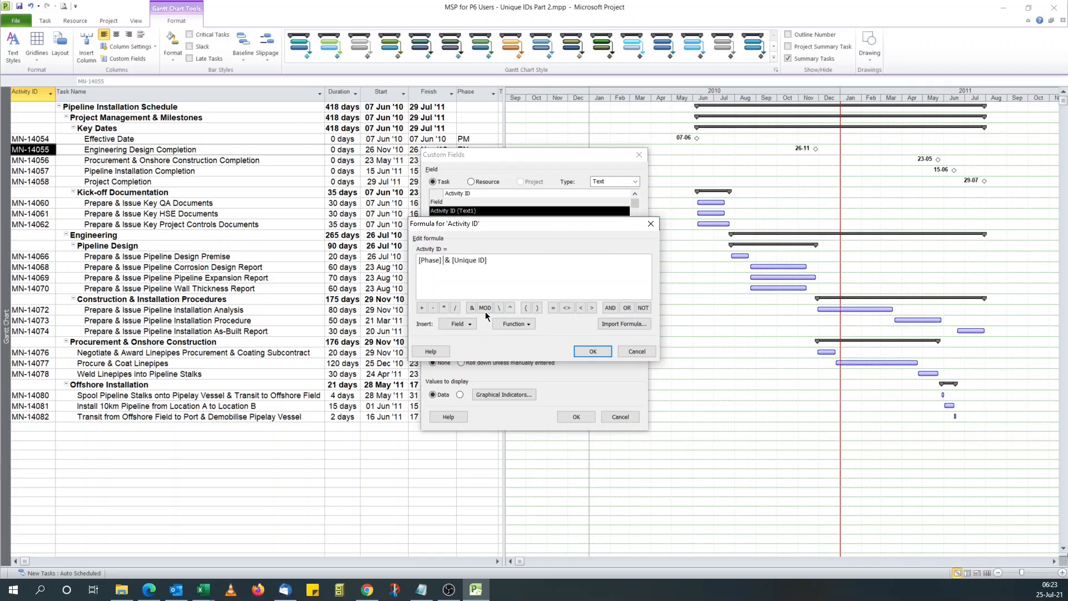
Add a "-" separator so the Activity ID formula reads [Phase] & "-" & [Unique ID], and accept the formula and custom field settings.
{"action": "left_click", "coordinate": [471, 308]}
{"action": "type", "text": "\"-\""}
{"action": "type", "text": "\""}
{"action": "left_click", "coordinate": [589, 351]}
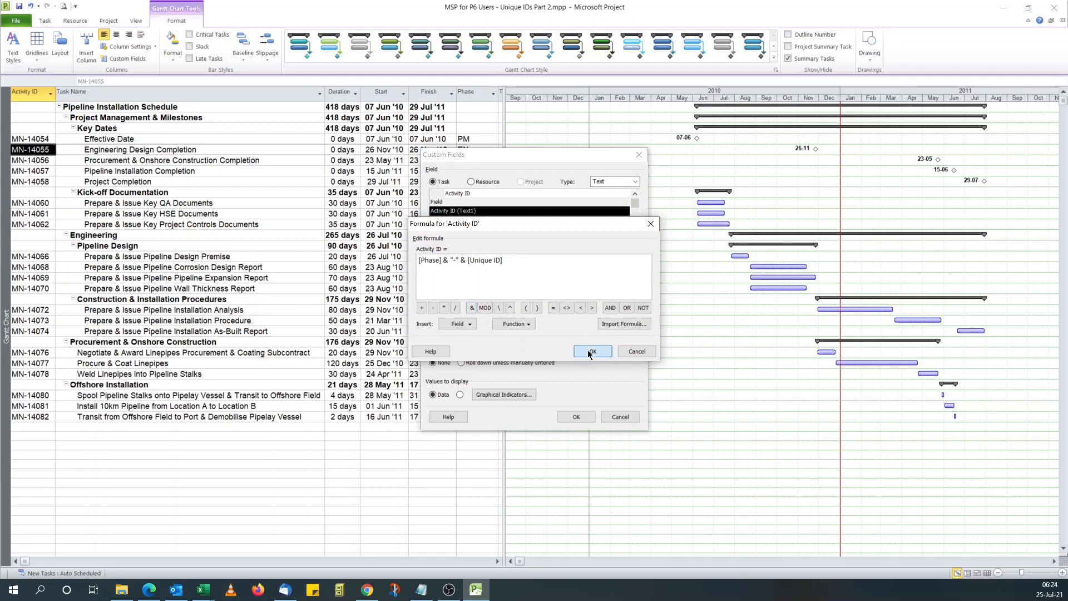
{"action": "left_click", "coordinate": [575, 418]}
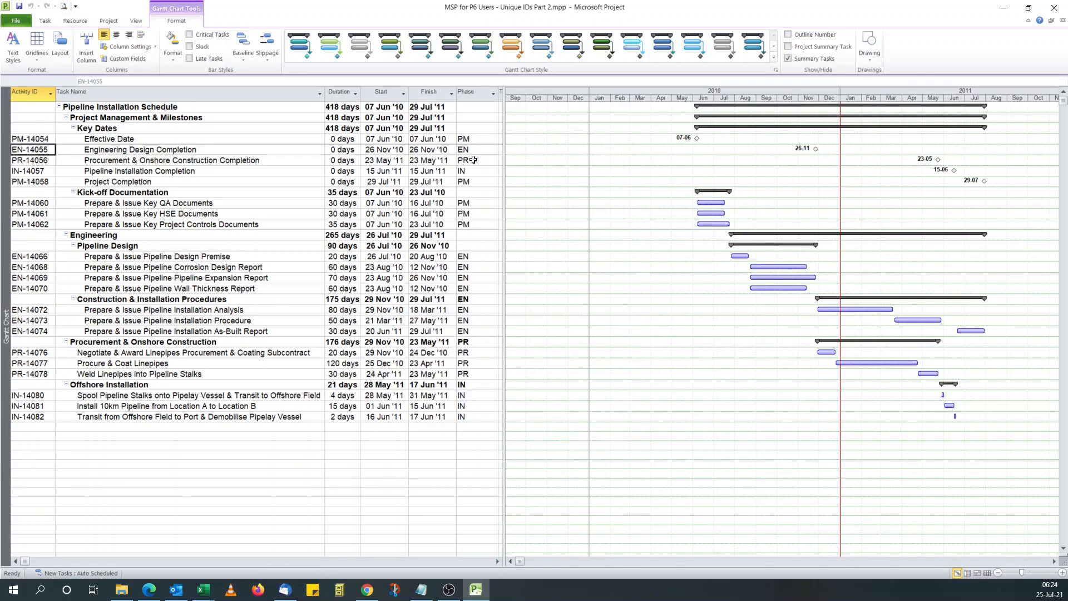
{"action": "left_click", "coordinate": [470, 139]}
{"action": "left_click", "coordinate": [478, 415]}
{"action": "left_click", "coordinate": [471, 343]}
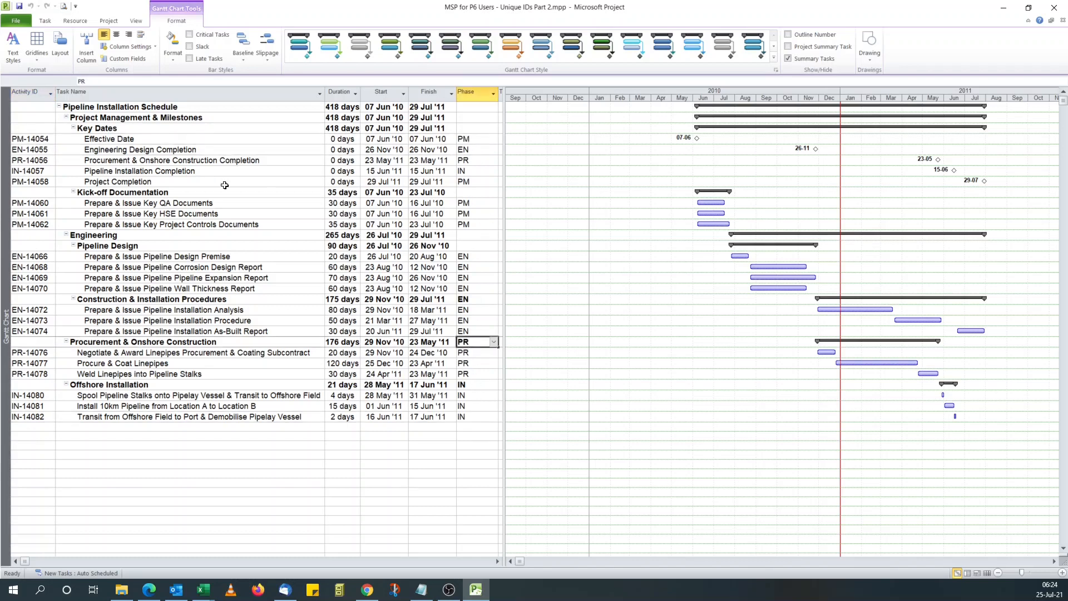